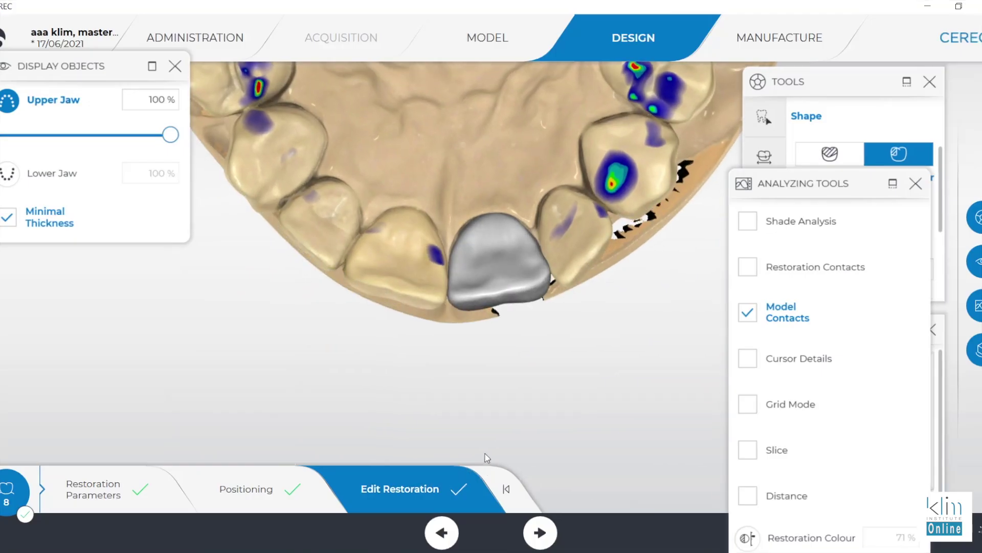
# Step: Show the upper jaw around the tooth 8 crown and switch to the front view
pyautogui.moveTo(487, 456); pyautogui.dragTo(495, 347, button='middle')
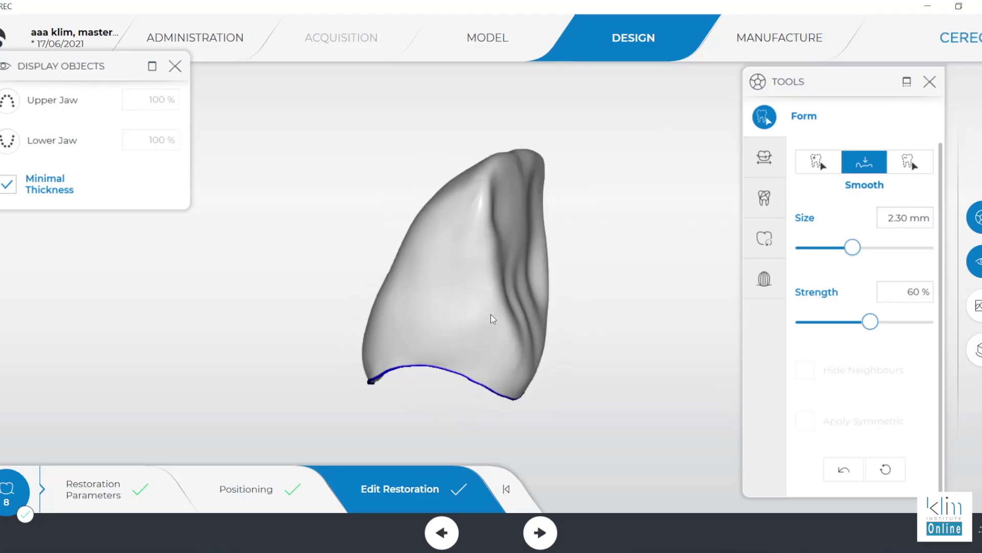
pyautogui.moveTo(493, 314); pyautogui.dragTo(483, 187, button='right')
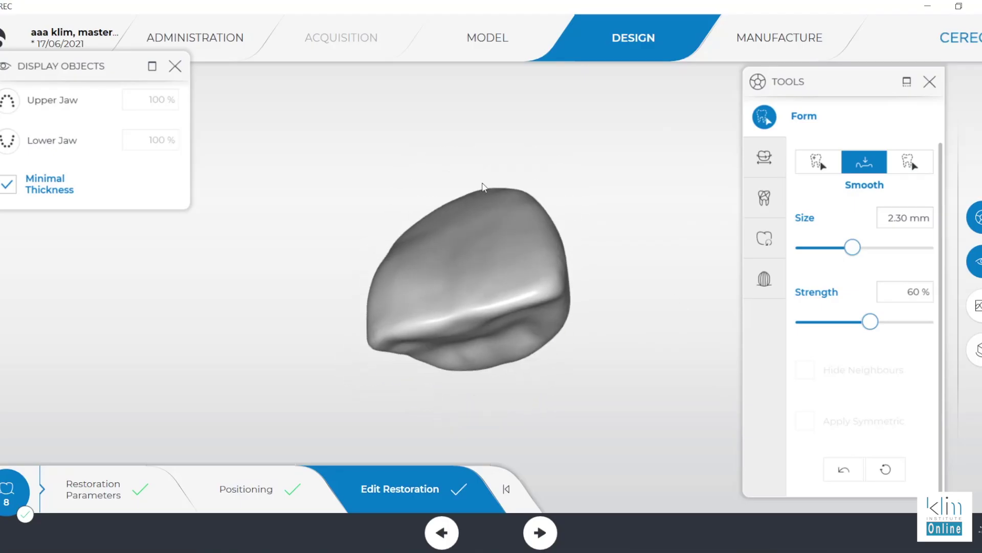
pyautogui.click(6, 102)
pyautogui.click(976, 349)
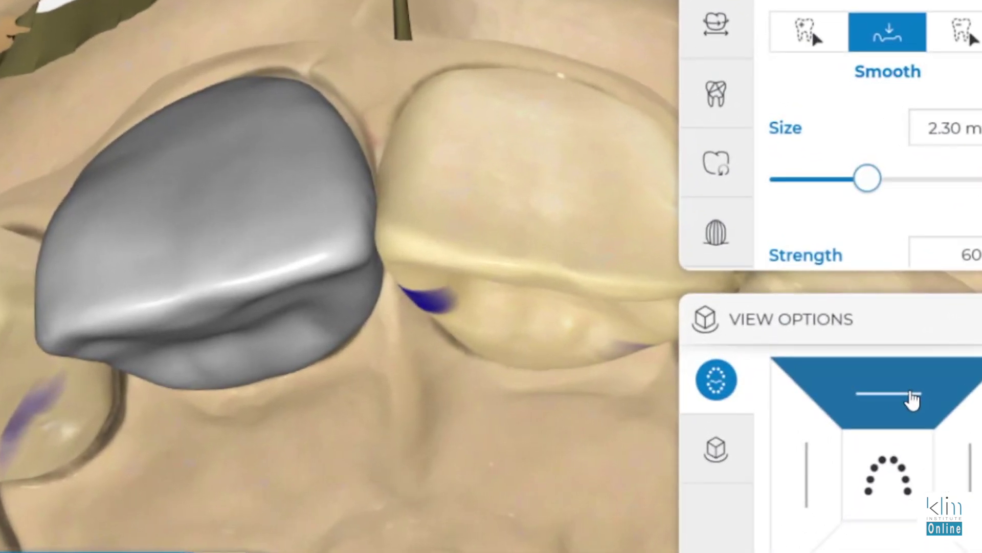
pyautogui.click(912, 400)
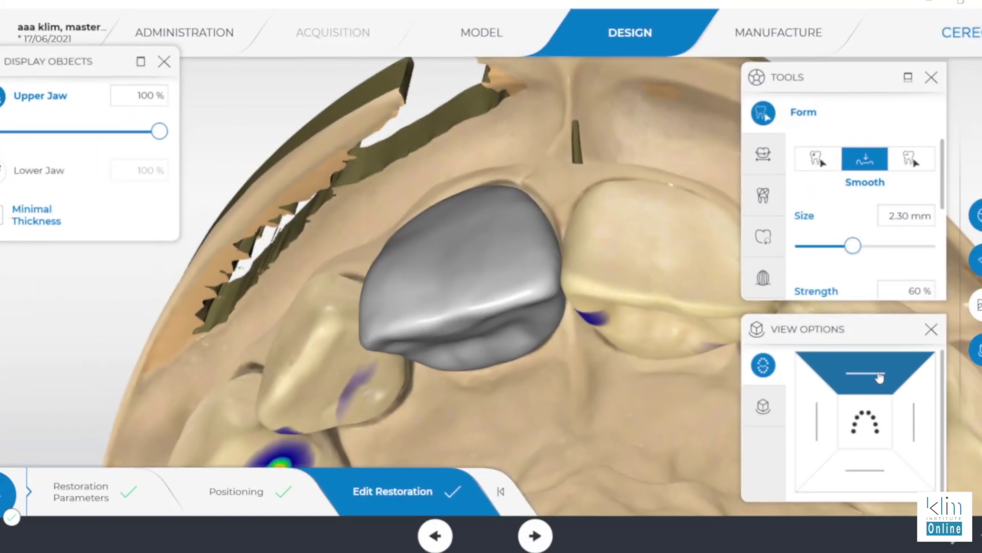
pyautogui.scroll(5, 621, 272)
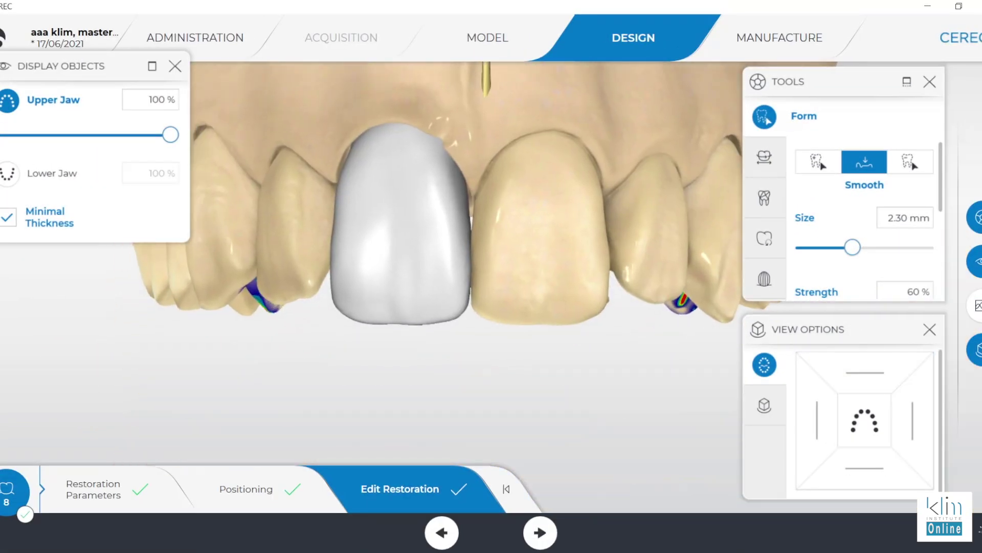
# Step: Turn on Grid Mode in Analyzing Tools and pick Shape from the tool wheel
pyautogui.click(977, 306)
pyautogui.click(747, 404)
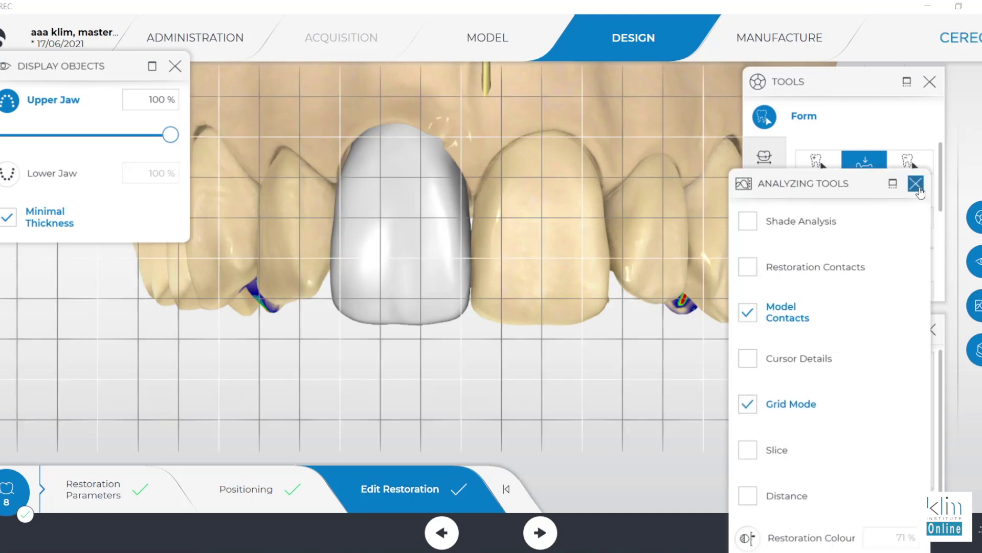
pyautogui.click(916, 183)
pyautogui.scroll(5, 675, 296)
pyautogui.rightClick(665, 296)
pyautogui.click(544, 320)
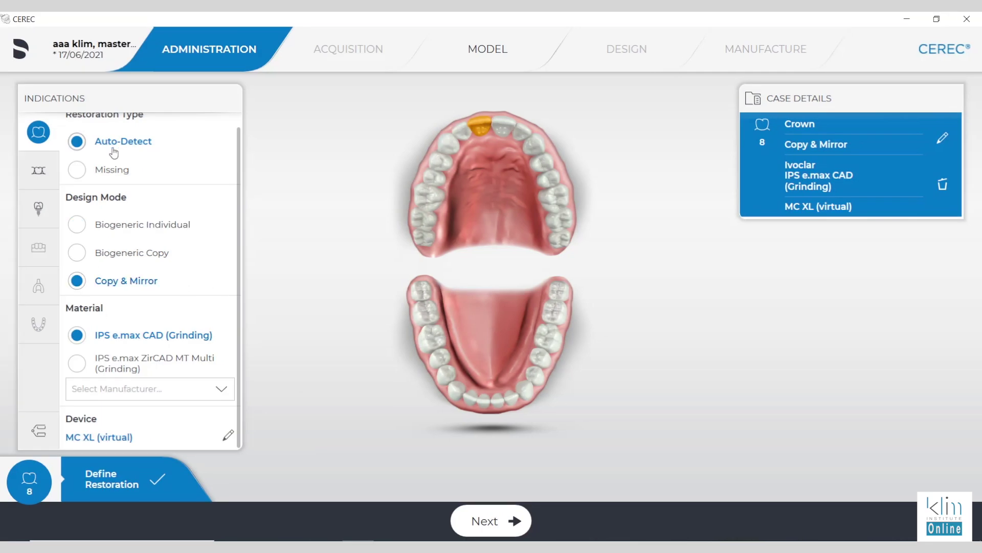
# Step: Tilt the upper jaw to align its model axis, then accept it with Ok
pyautogui.scroll(1, 117, 156)
pyautogui.scroll(-1, 121, 160)
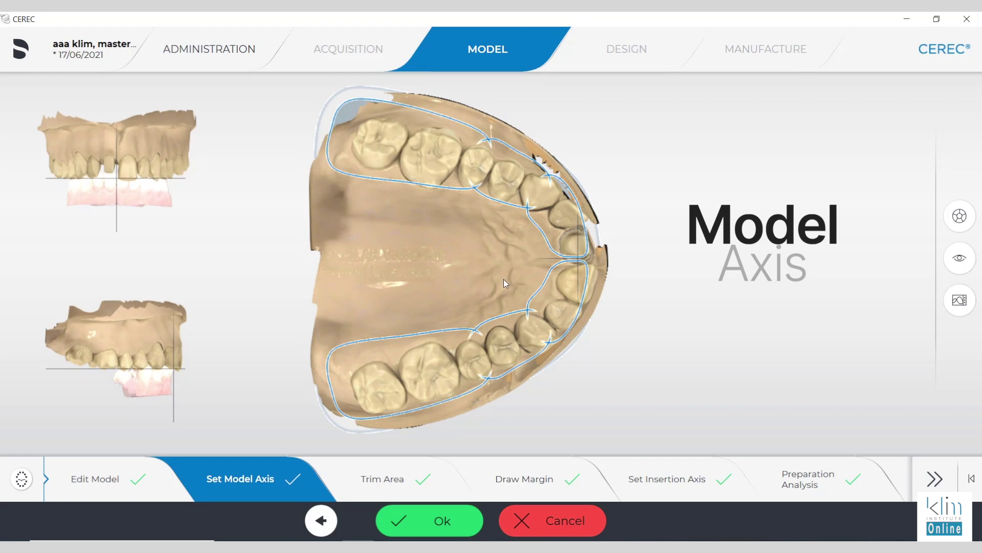
pyautogui.moveTo(503, 279); pyautogui.dragTo(484, 279)
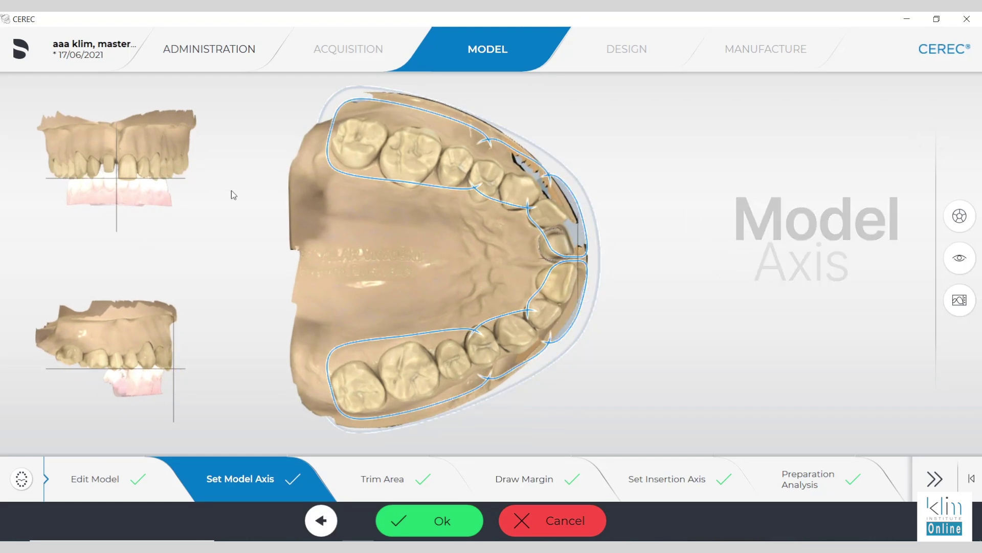
pyautogui.moveTo(422, 263); pyautogui.dragTo(418, 266)
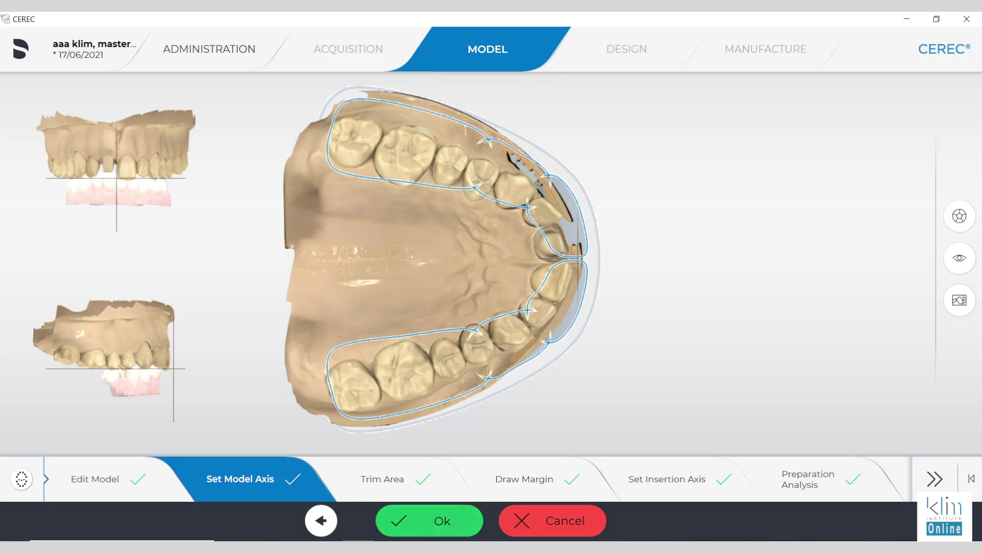
pyautogui.click(458, 532)
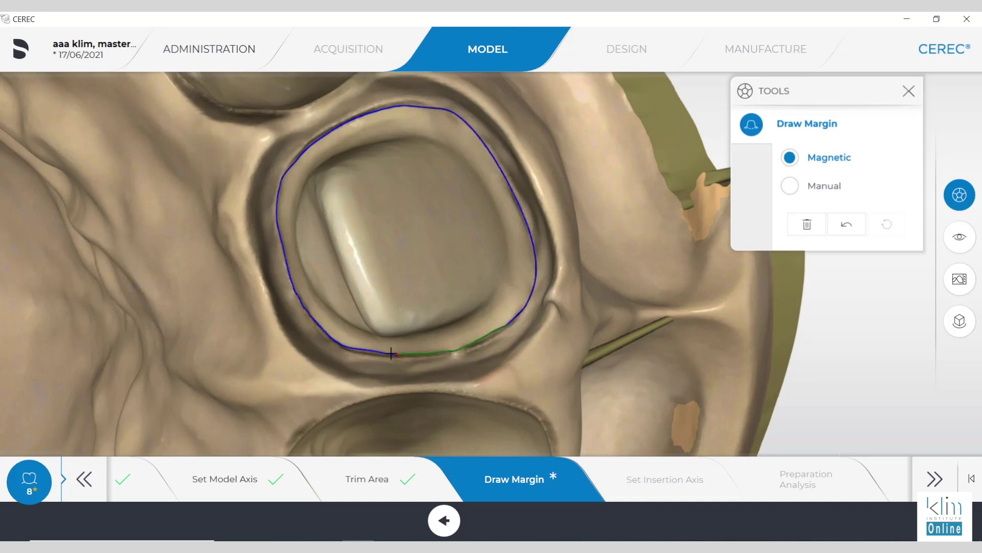
# Step: Close the margin line into a full loop around the tooth 8 preparation, then continue to Copy Line
pyautogui.moveTo(461, 343); pyautogui.dragTo(457, 173, button='right')
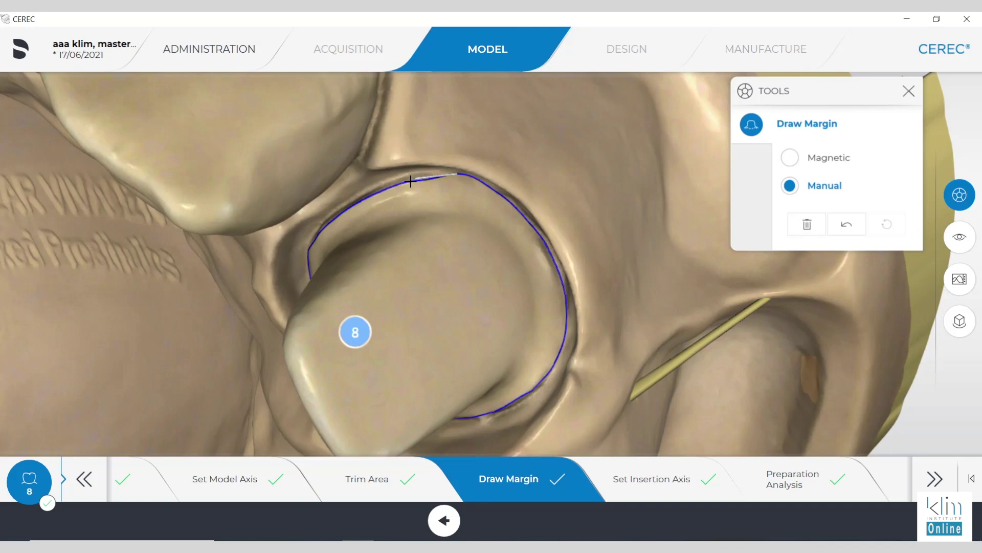
pyautogui.moveTo(385, 189); pyautogui.dragTo(485, 239, button='right')
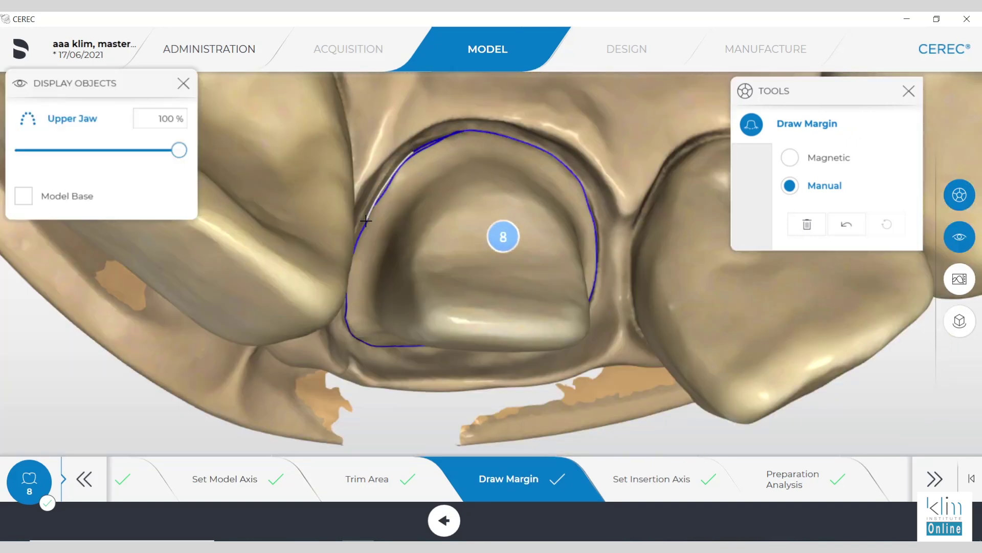
pyautogui.click(366, 221)
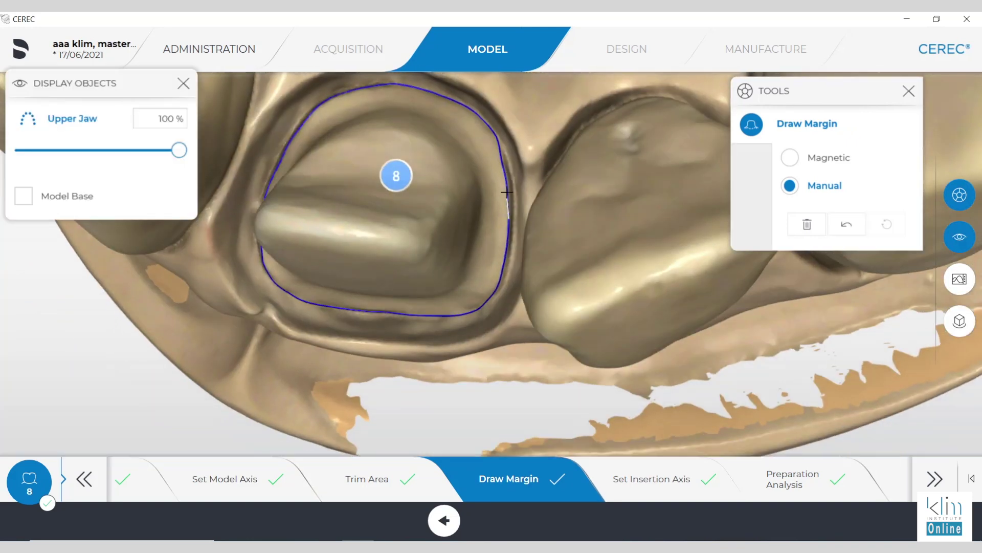
pyautogui.click(486, 123)
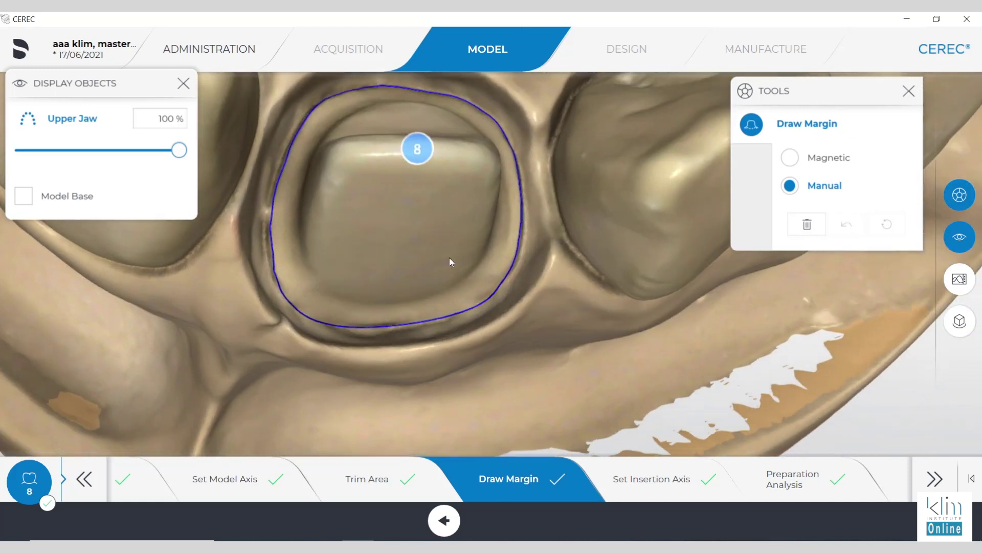
pyautogui.moveTo(449, 257); pyautogui.dragTo(449, 372, button='right')
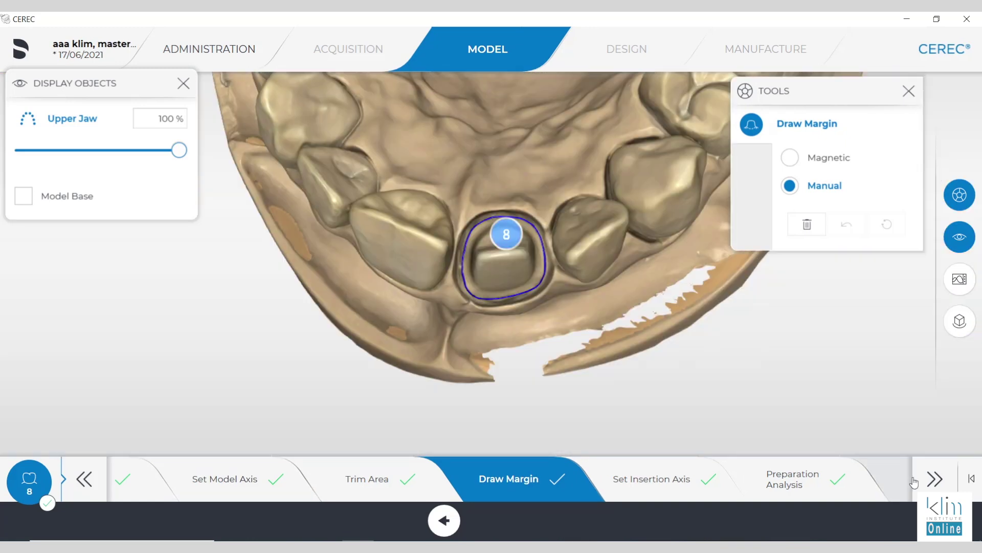
pyautogui.click(948, 479)
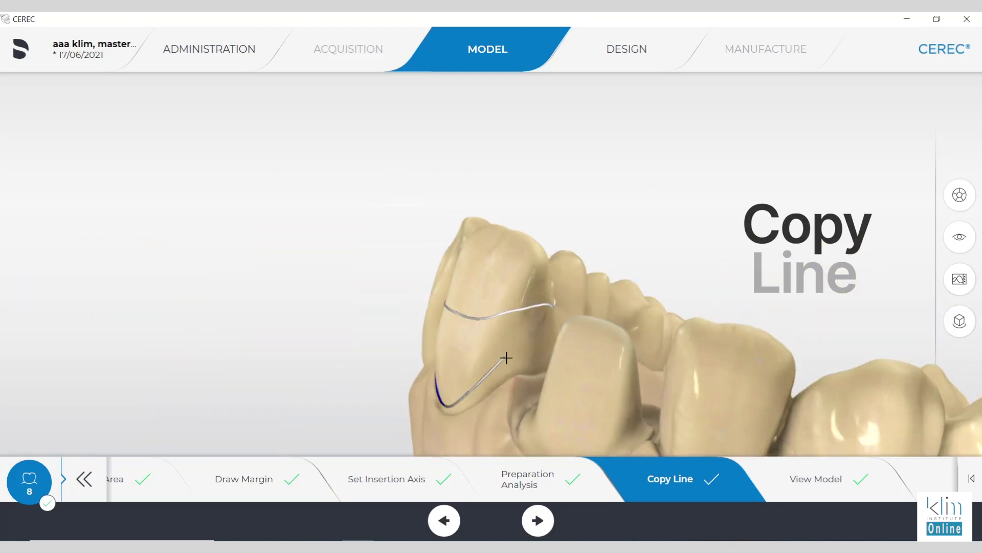
# Step: Swing the model to a frontal view of the central incisors for tracing the copy line
pyautogui.moveTo(640, 315); pyautogui.dragTo(567, 365)
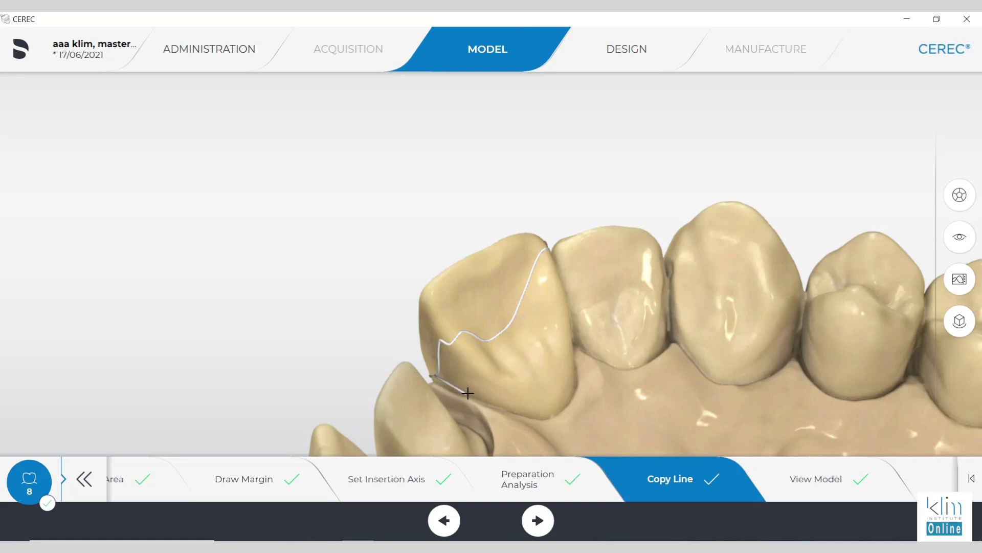
pyautogui.moveTo(569, 371); pyautogui.dragTo(522, 392)
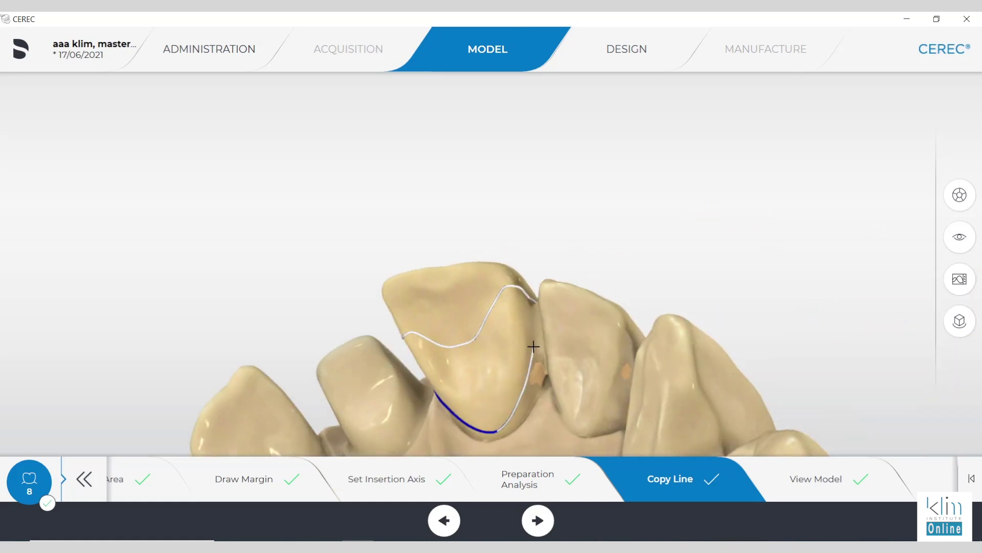
pyautogui.moveTo(528, 297); pyautogui.dragTo(535, 422)
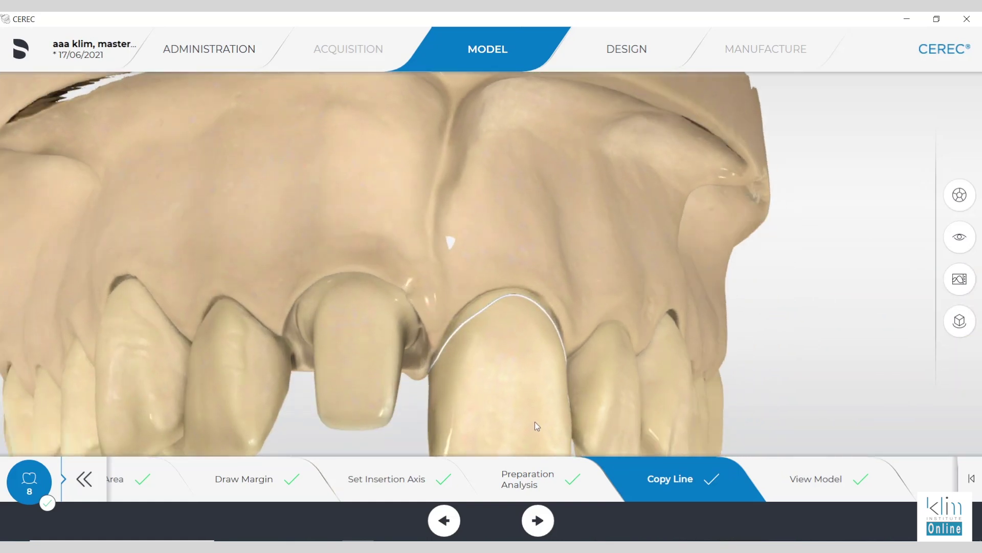
pyautogui.scroll(-3, 583, 383)
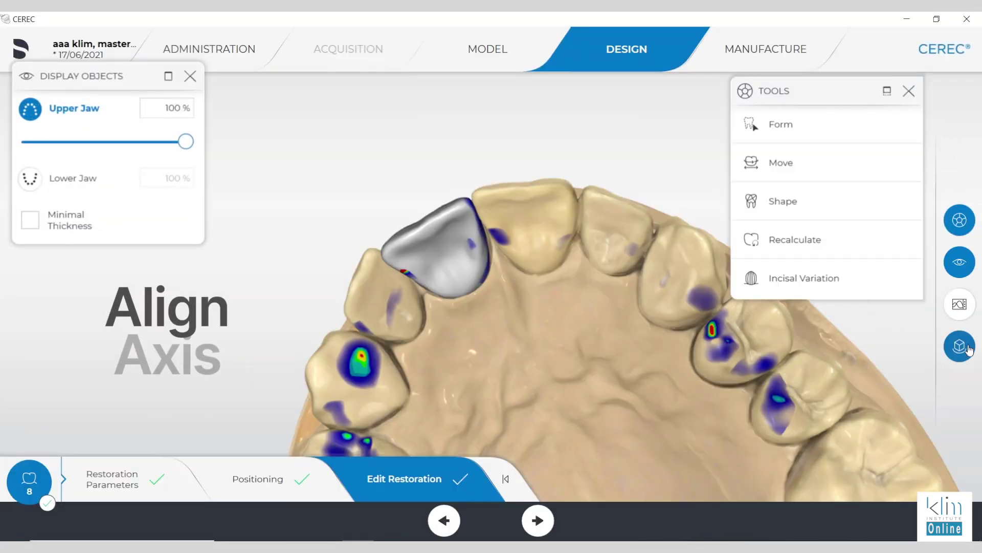
# Step: View the crown proposal from the front with Grid Mode, zoom in, and choose Shape
pyautogui.click(959, 346)
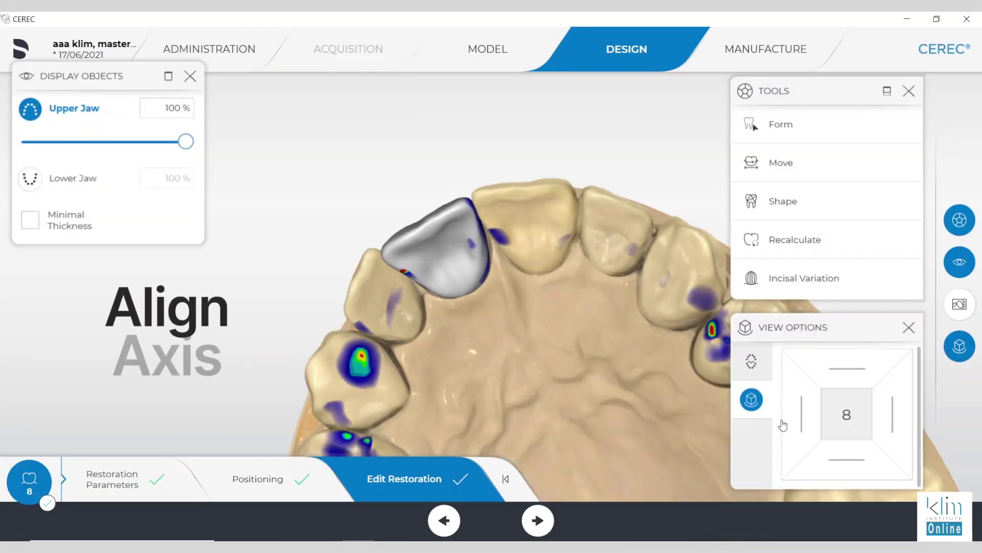
pyautogui.click(834, 370)
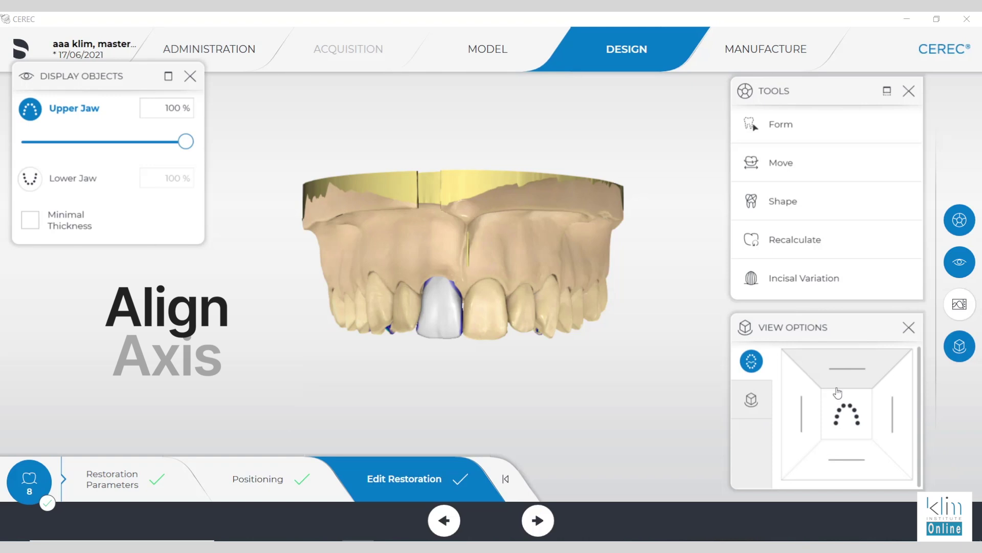
pyautogui.click(838, 392)
pyautogui.scroll(5, 570, 339)
pyautogui.moveTo(569, 166); pyautogui.dragTo(570, 190)
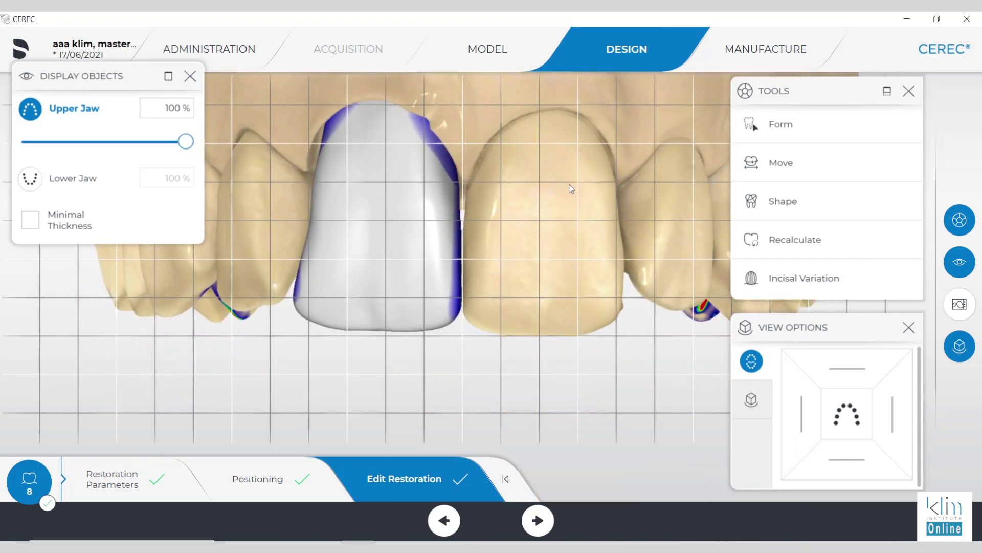
pyautogui.rightClick(556, 397)
pyautogui.click(524, 333)
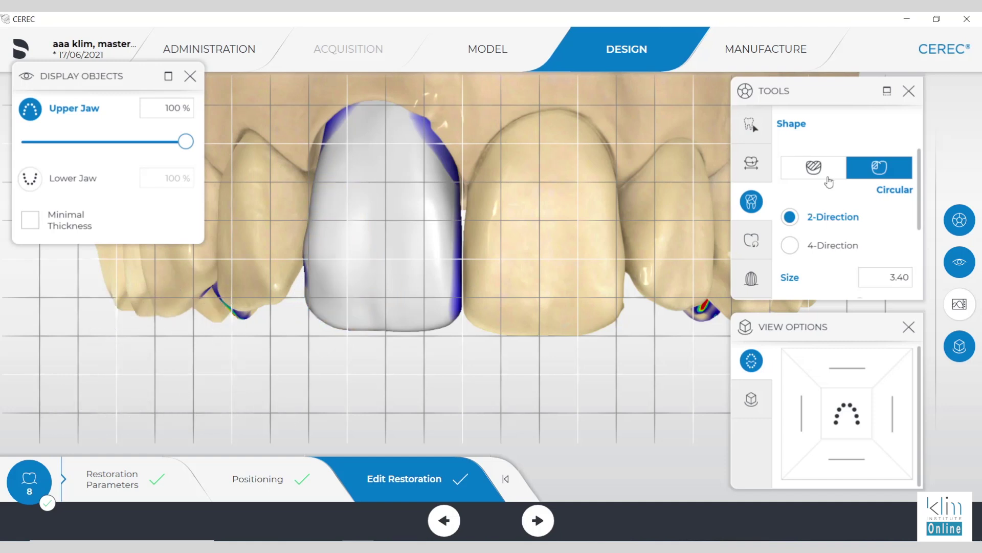
pyautogui.moveTo(402, 342); pyautogui.dragTo(419, 281, button='middle')
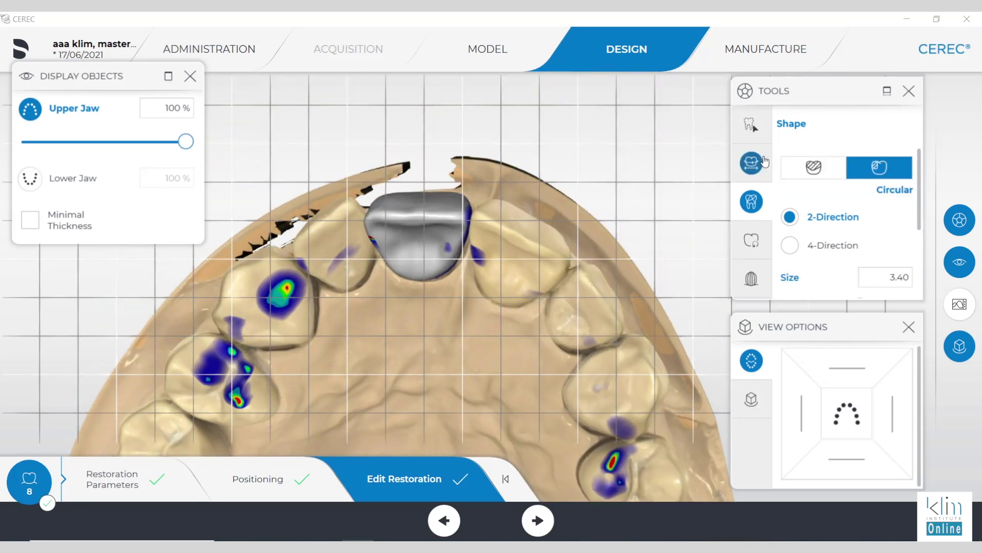
pyautogui.click(757, 162)
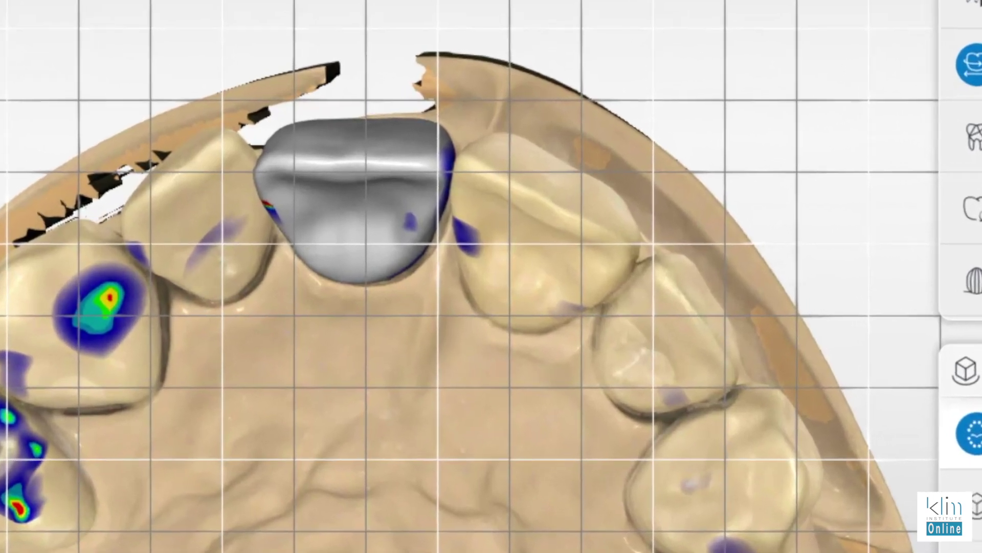
pyautogui.moveTo(332, 287); pyautogui.dragTo(448, 208, button='middle')
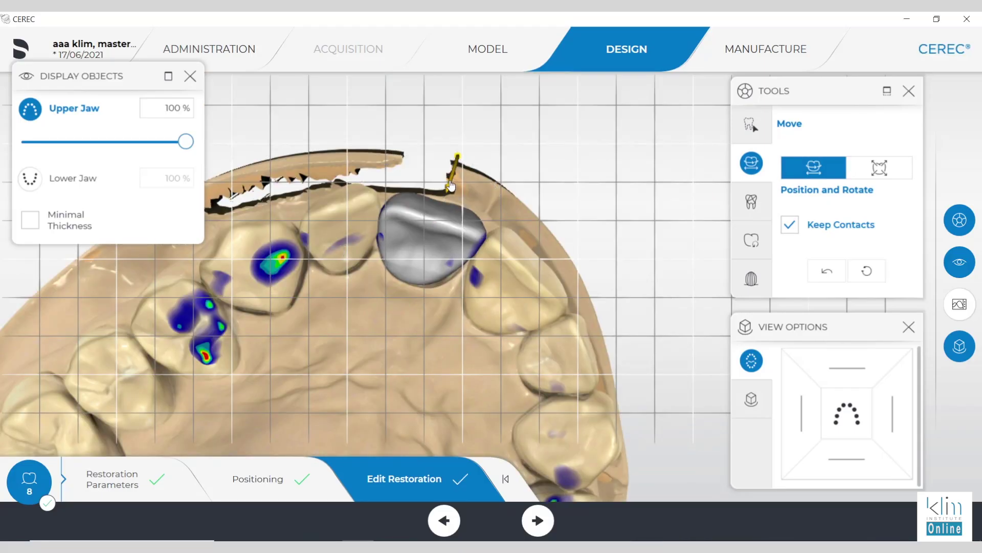
pyautogui.moveTo(452, 179); pyautogui.dragTo(420, 177, button='middle')
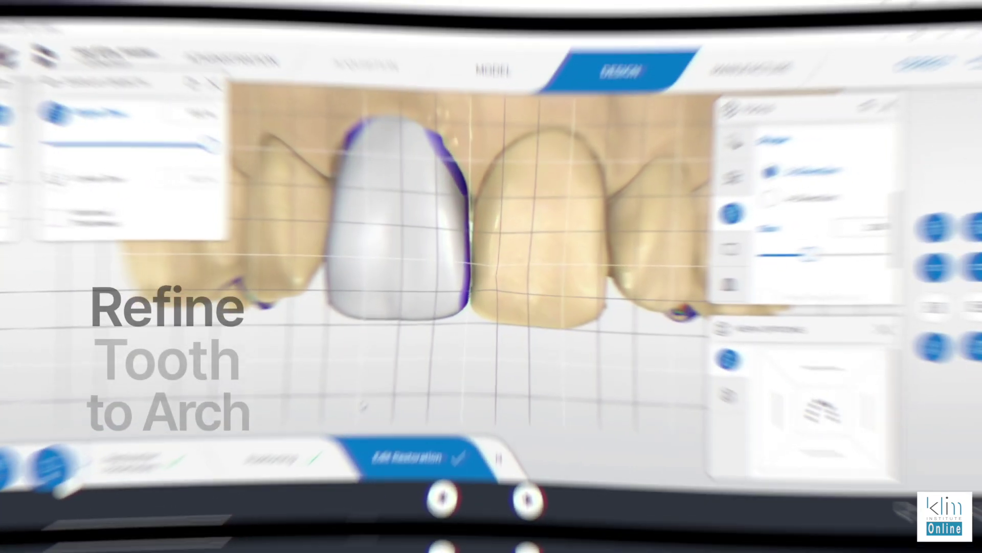
# Step: Set the circular Shape tool size to 3.35 and rotate the jaw to inspect the crown
pyautogui.scroll(2, 814, 153)
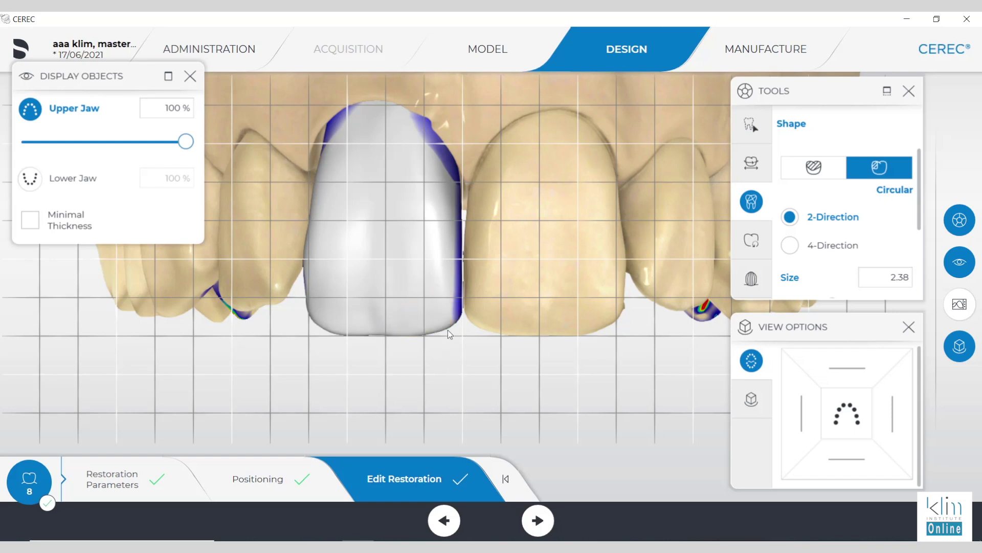
pyautogui.scroll(-2, 451, 331)
pyautogui.scroll(3, 307, 304)
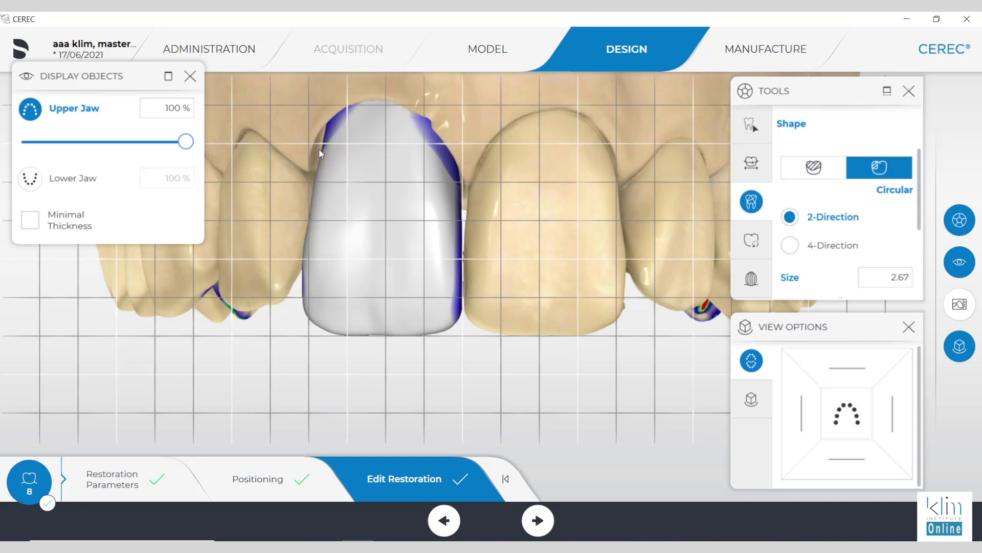
pyautogui.scroll(2, 319, 144)
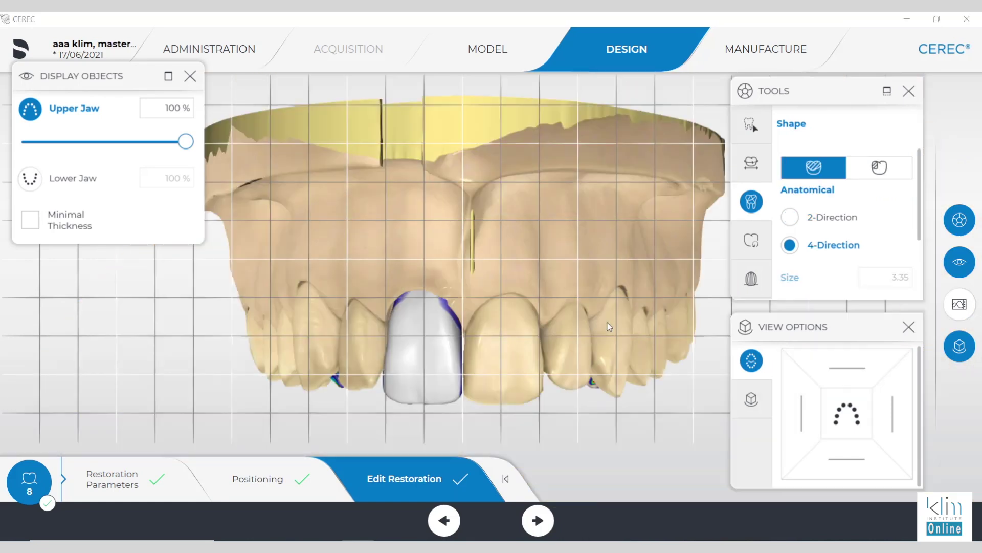
pyautogui.scroll(3, 588, 230)
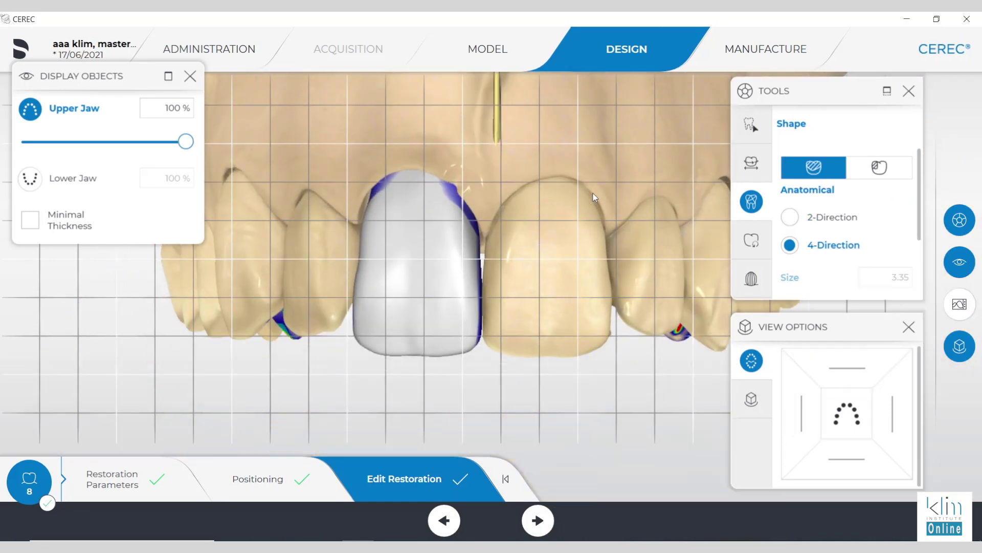
pyautogui.moveTo(592, 242); pyautogui.dragTo(577, 235, button='middle')
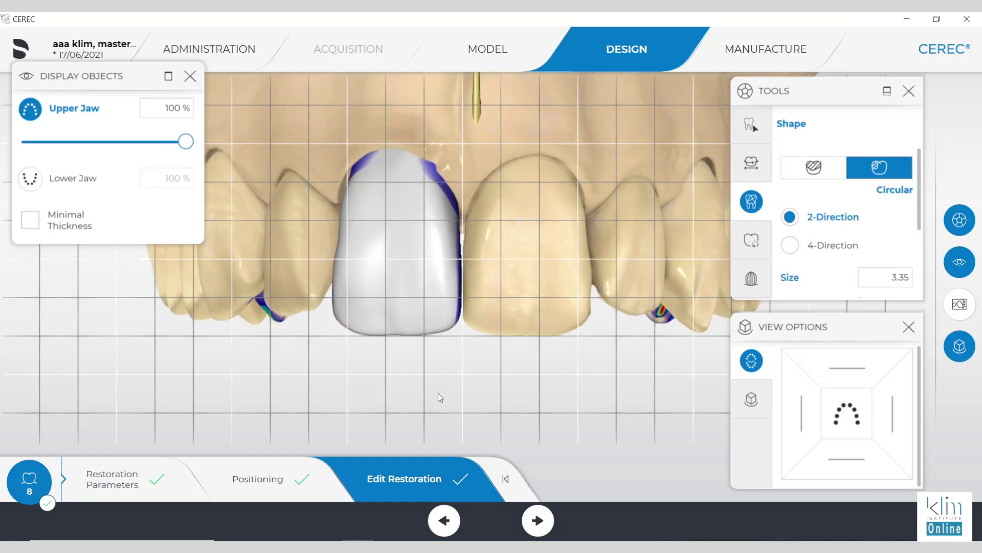
pyautogui.moveTo(439, 349); pyautogui.dragTo(408, 161)
pyautogui.moveTo(442, 201); pyautogui.dragTo(481, 234)
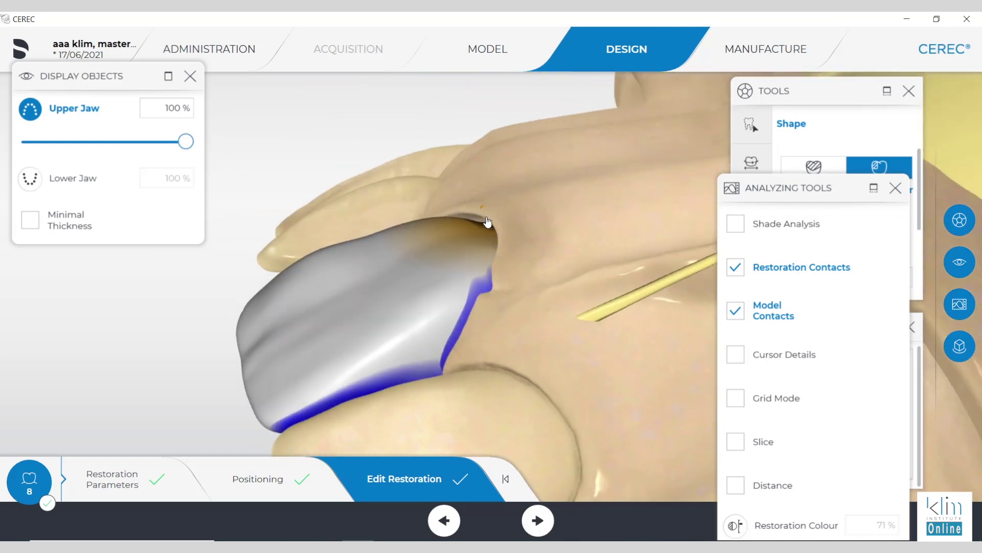
# Step: From an occlusal view, reshape the crown's palatal side to clear the too-thin area
pyautogui.moveTo(543, 230); pyautogui.dragTo(500, 175)
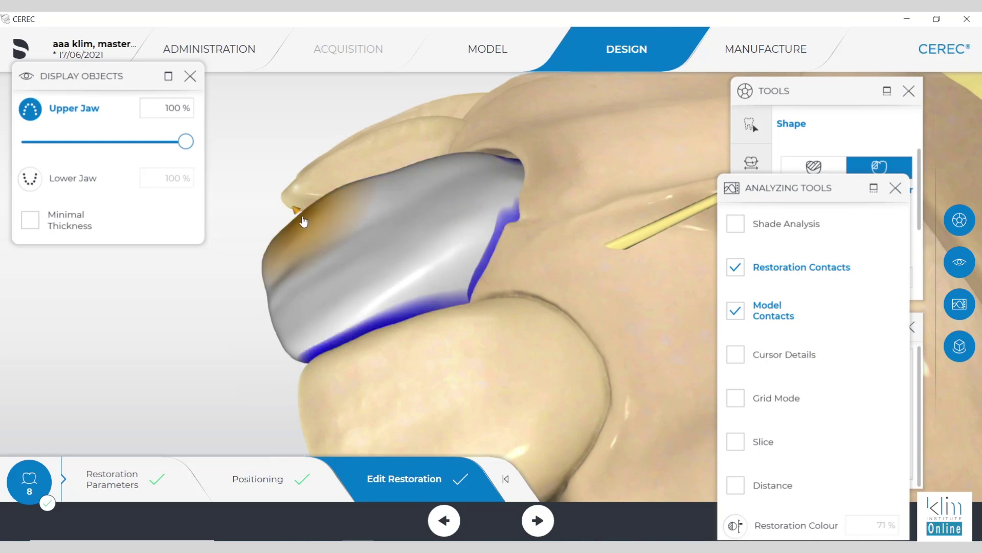
pyautogui.scroll(-5, 619, 138)
pyautogui.moveTo(619, 137); pyautogui.dragTo(312, 212)
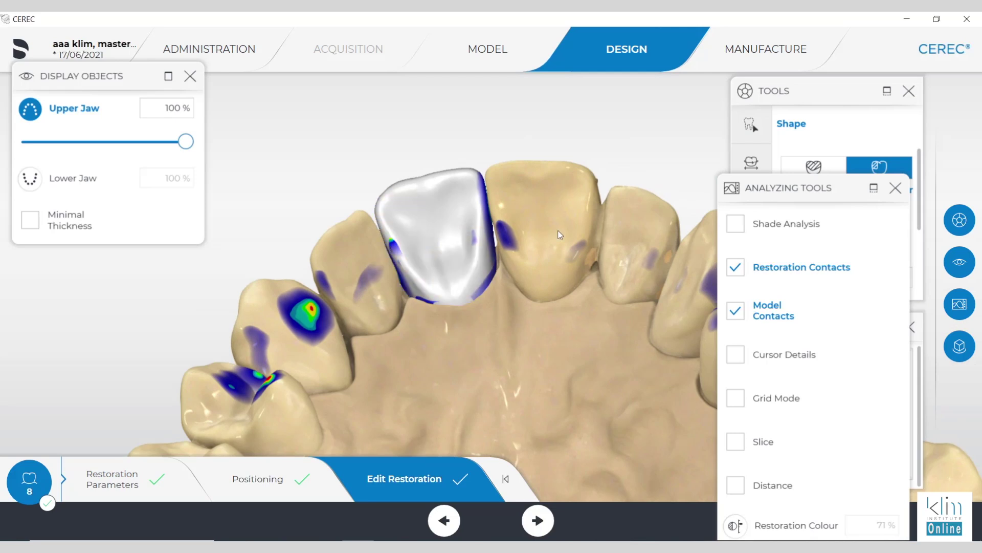
pyautogui.moveTo(559, 234); pyautogui.dragTo(489, 251)
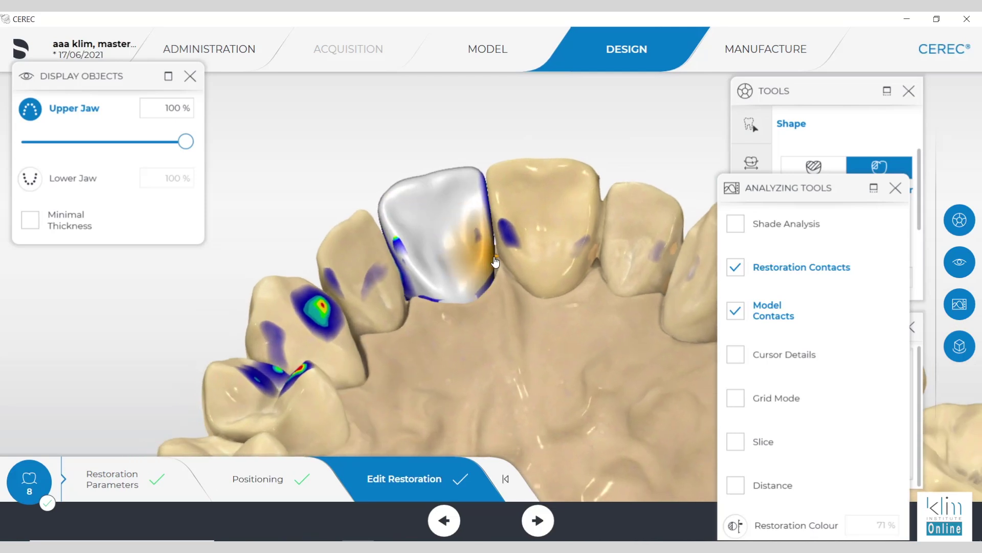
pyautogui.moveTo(527, 212); pyautogui.dragTo(440, 220)
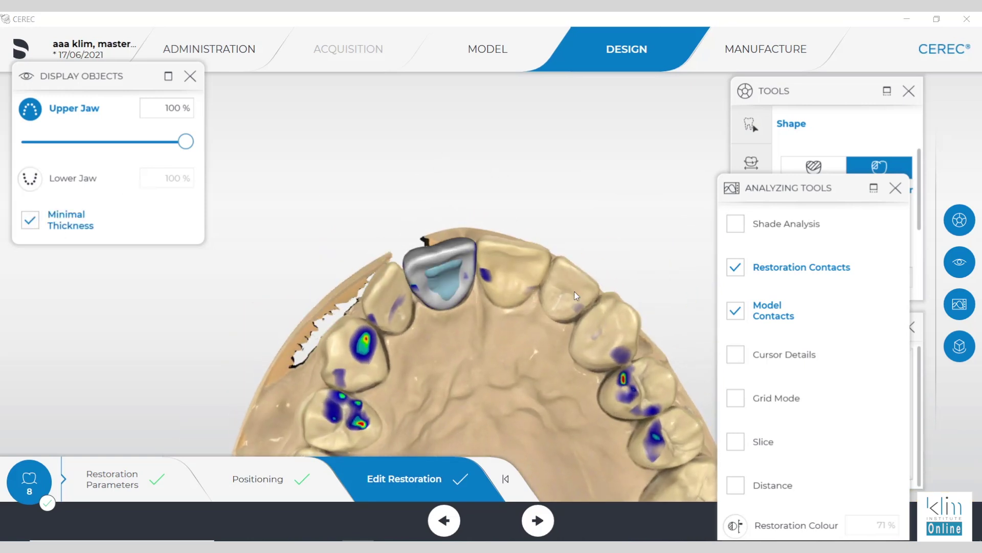
pyautogui.scroll(3, 542, 287)
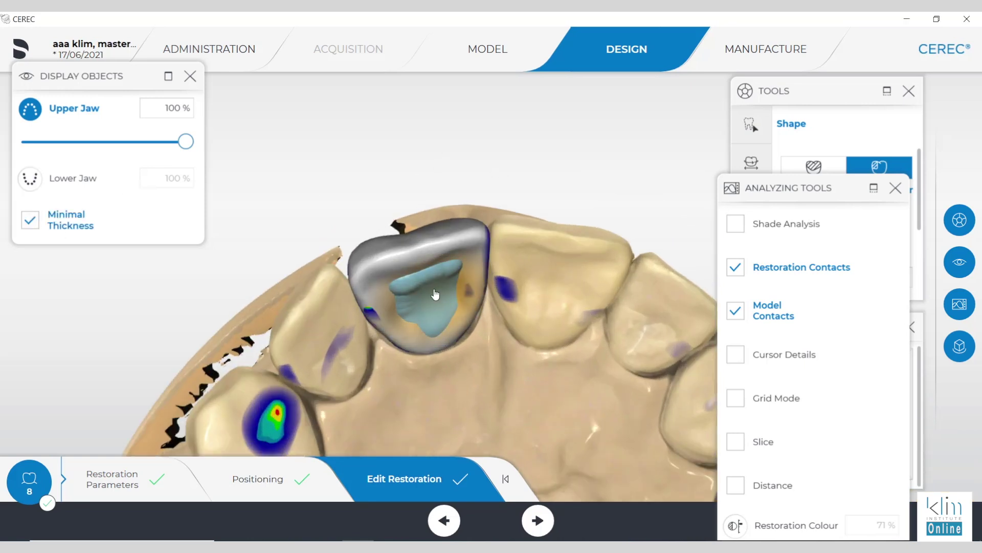
pyautogui.moveTo(424, 289)
pyautogui.mouseDown()
pyautogui.moveTo(431, 315)
pyautogui.moveTo(453, 276)
pyautogui.moveTo(403, 289)
pyautogui.moveTo(396, 311)
pyautogui.moveTo(372, 323)
pyautogui.mouseUp()
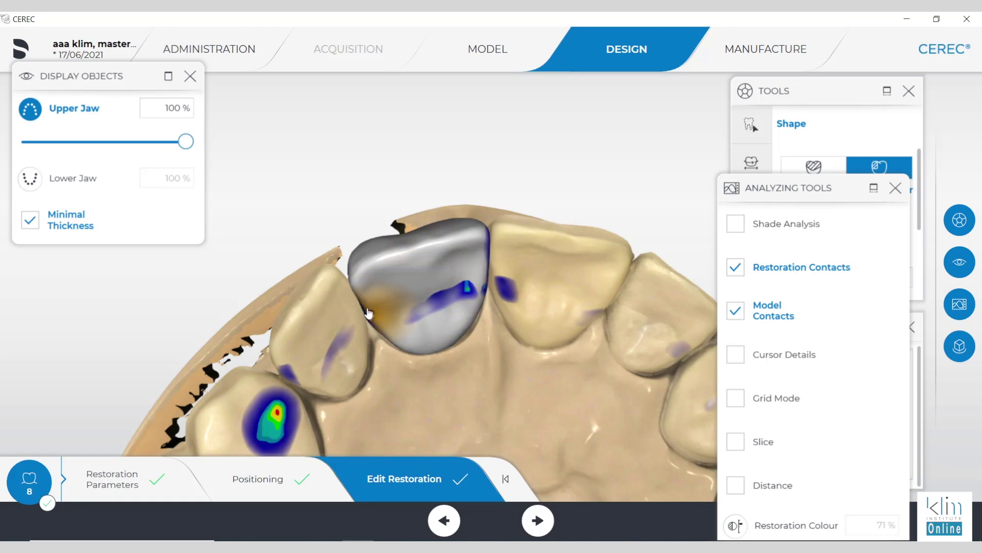
pyautogui.moveTo(473, 292); pyautogui.dragTo(460, 425, button='middle')
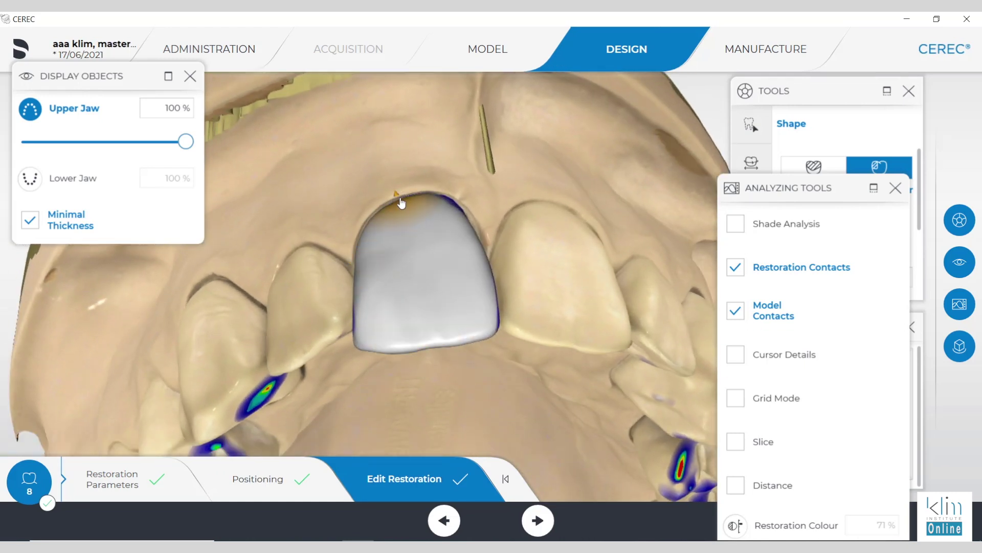
pyautogui.click(896, 188)
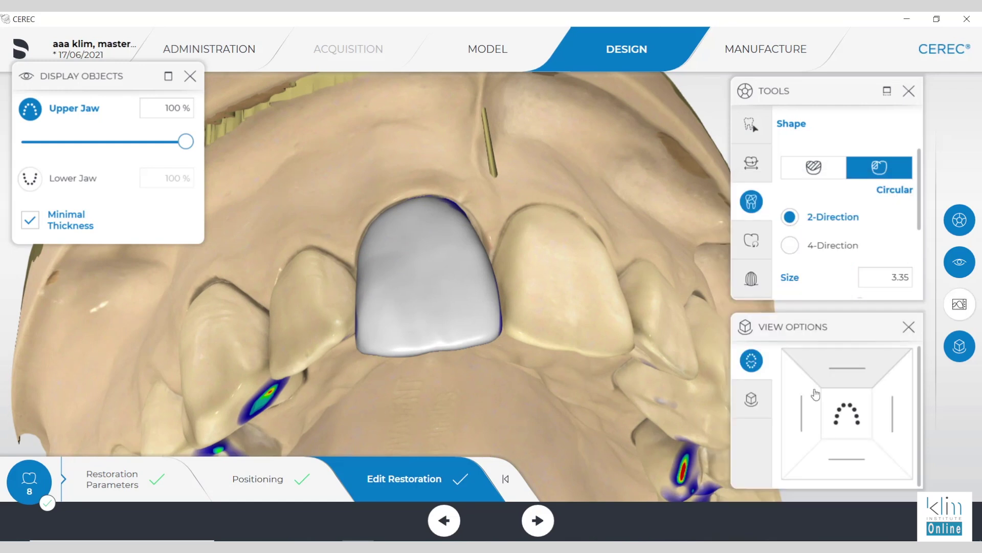
pyautogui.click(827, 374)
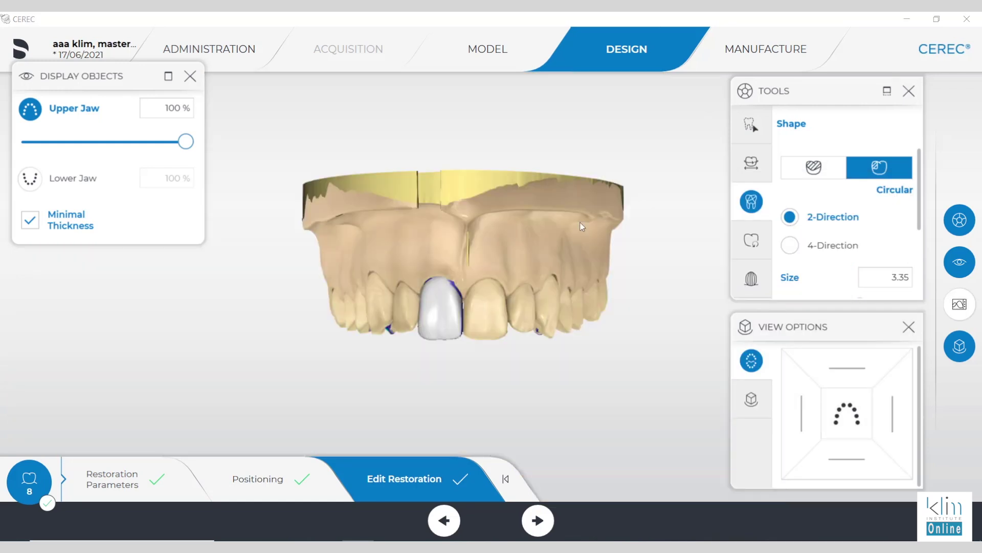
pyautogui.scroll(5, 587, 225)
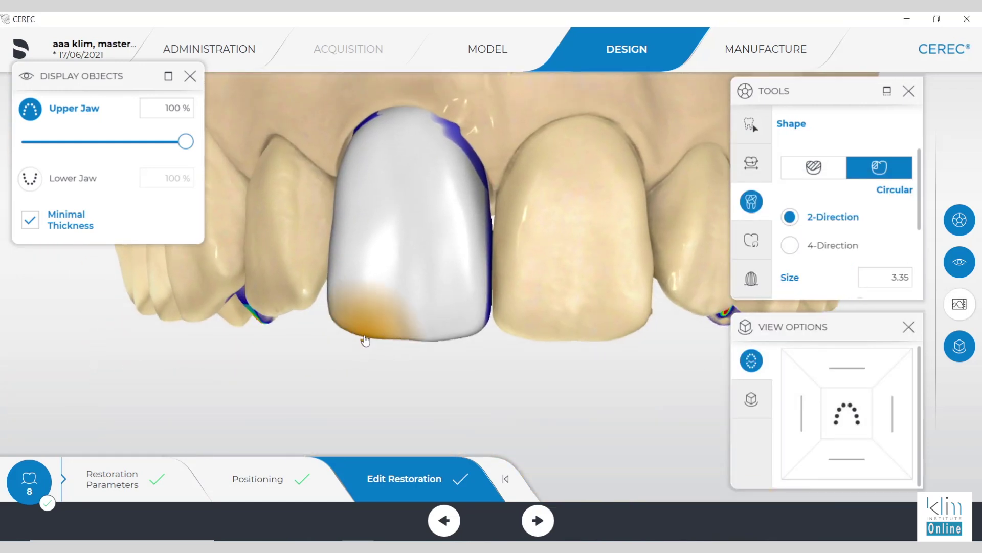
pyautogui.moveTo(287, 304); pyautogui.dragTo(268, 302, button='middle')
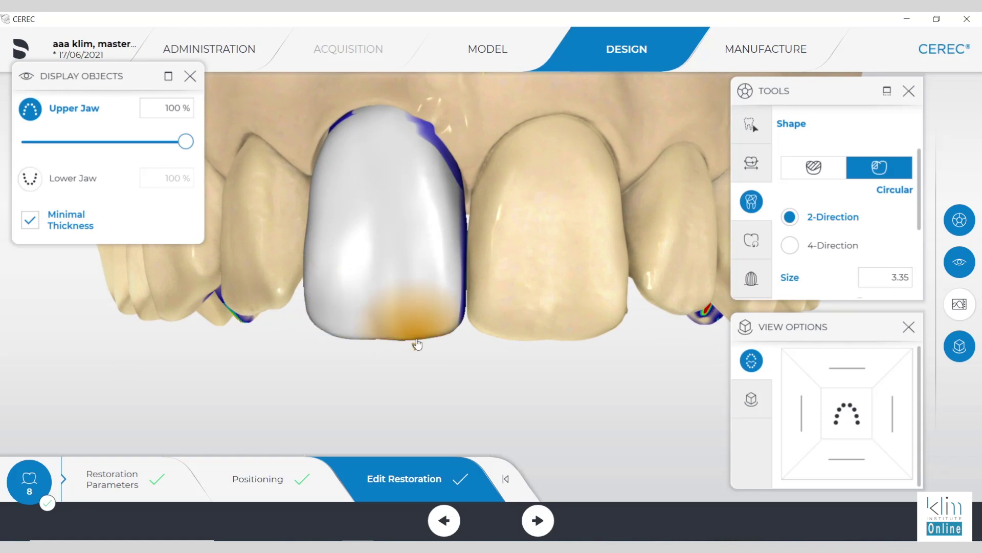
pyautogui.scroll(-3, 604, 309)
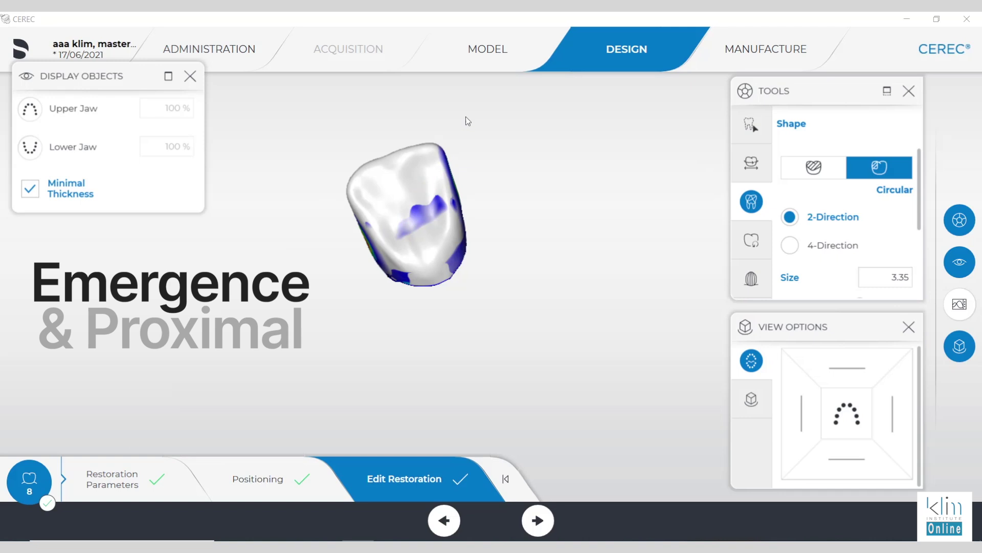
# Step: Switch to Smooth, lower its strength to about 50%, and smooth the crown's thick spot
pyautogui.moveTo(465, 118); pyautogui.dragTo(413, 204, button='right')
pyautogui.scroll(5, 412, 204)
pyautogui.rightClick(581, 331)
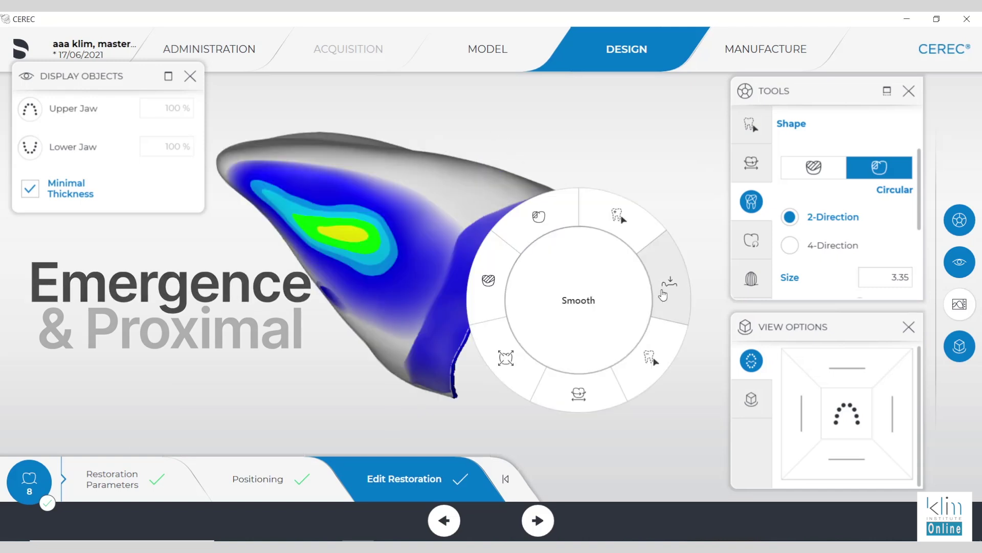
pyautogui.click(668, 285)
pyautogui.moveTo(853, 260); pyautogui.dragTo(837, 260)
pyautogui.click(346, 244)
pyautogui.moveTo(320, 231)
pyautogui.mouseDown()
pyautogui.moveTo(341, 225)
pyautogui.moveTo(366, 246)
pyautogui.moveTo(327, 220)
pyautogui.moveTo(344, 248)
pyautogui.moveTo(389, 246)
pyautogui.mouseUp()
# Step: Select the Remove brush and shrink its size to 0.60 mm
pyautogui.rightClick(419, 247)
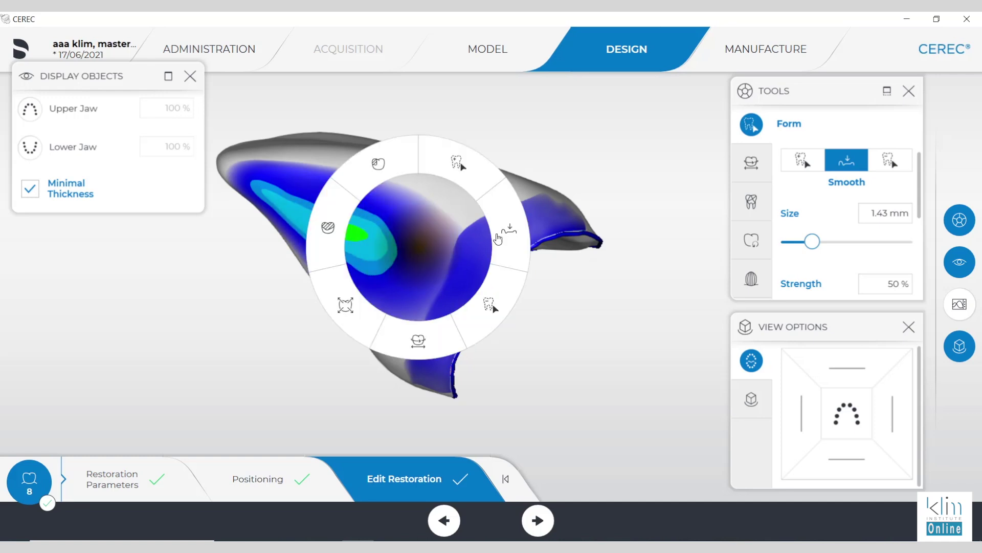
pyautogui.click(498, 303)
pyautogui.scroll(-2, 845, 245)
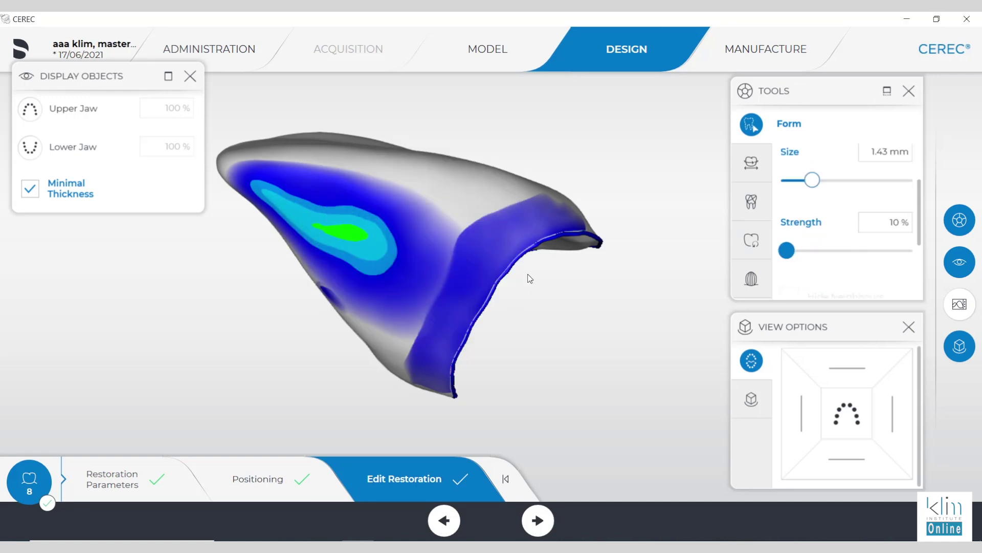
pyautogui.rightClick(570, 220)
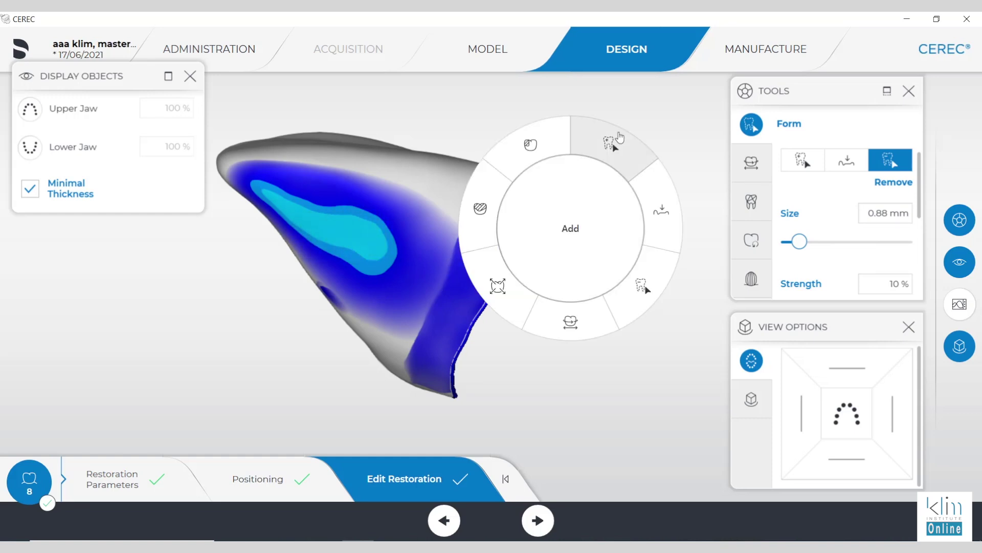
pyautogui.click(499, 202)
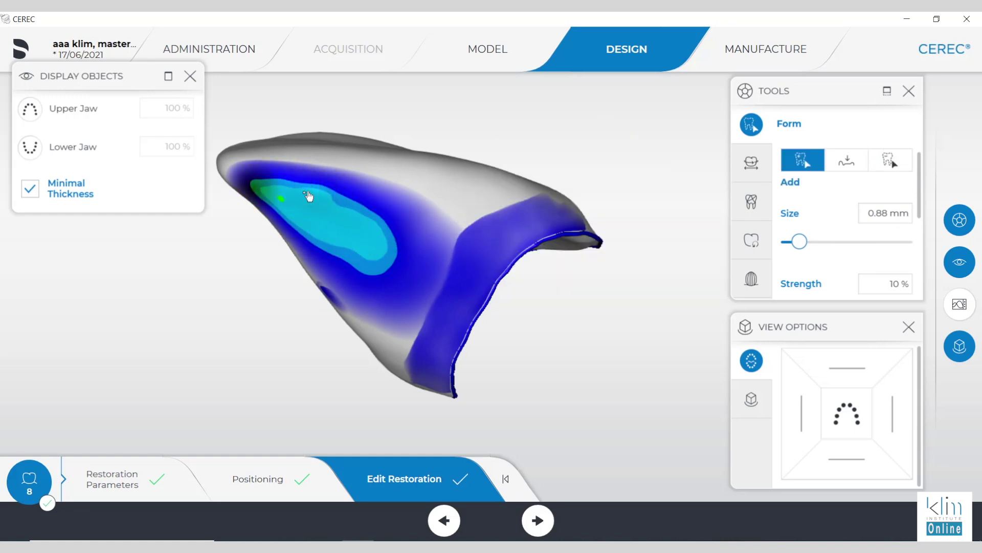
pyautogui.rightClick(451, 225)
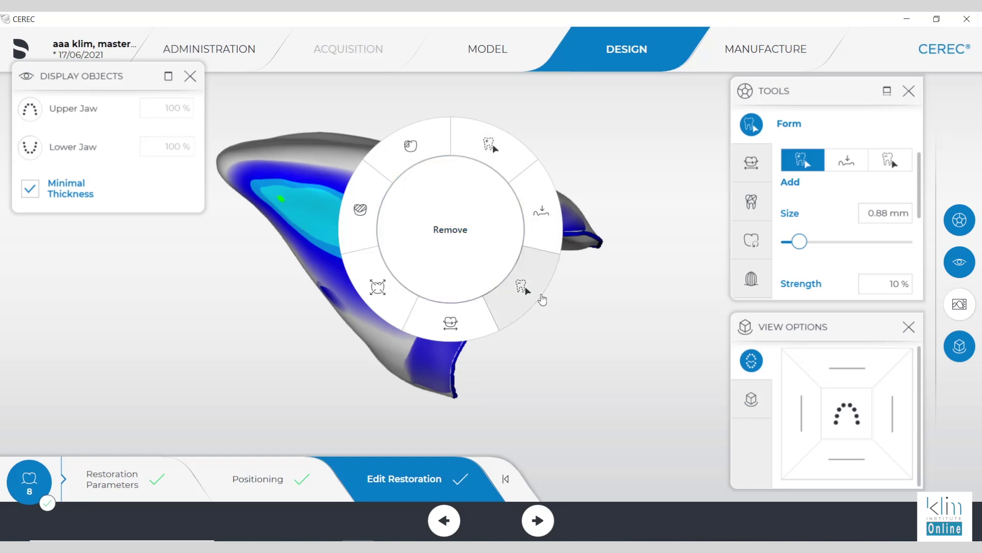
pyautogui.click(542, 300)
pyautogui.scroll(-3, 280, 210)
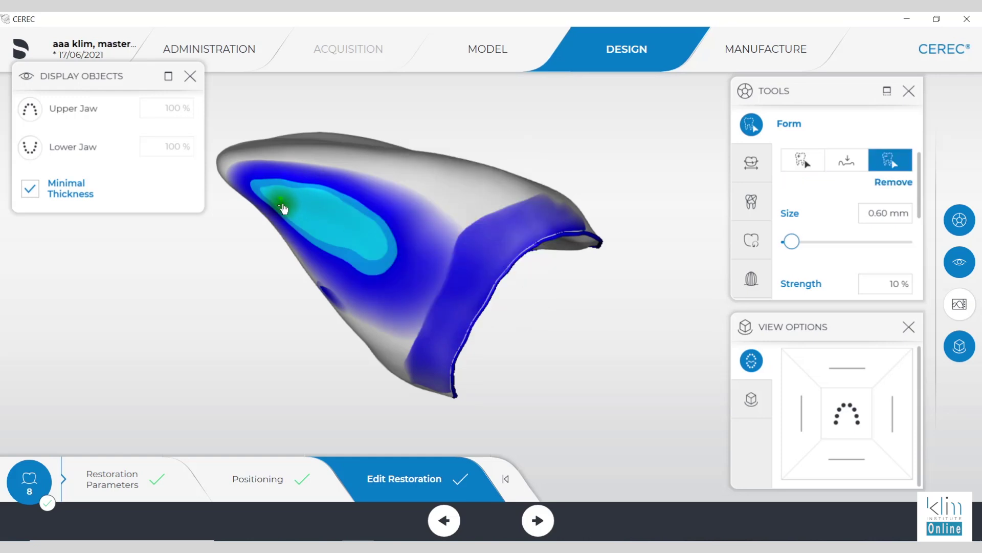
# Step: Turn the crown to its thin spot and return to Smooth at 0.73 mm, 53% strength
pyautogui.moveTo(594, 175); pyautogui.dragTo(588, 266)
pyautogui.scroll(-2, 797, 255)
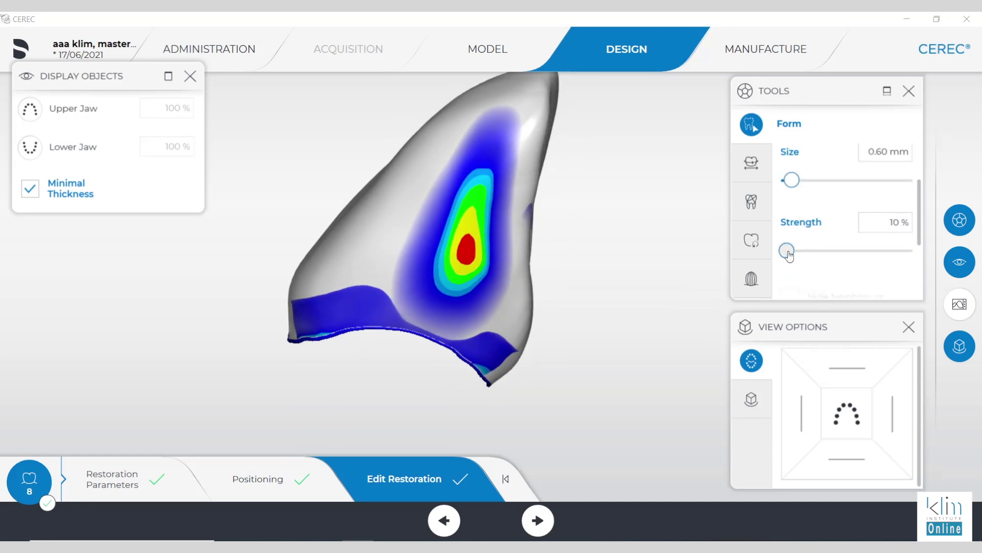
pyautogui.rightClick(639, 250)
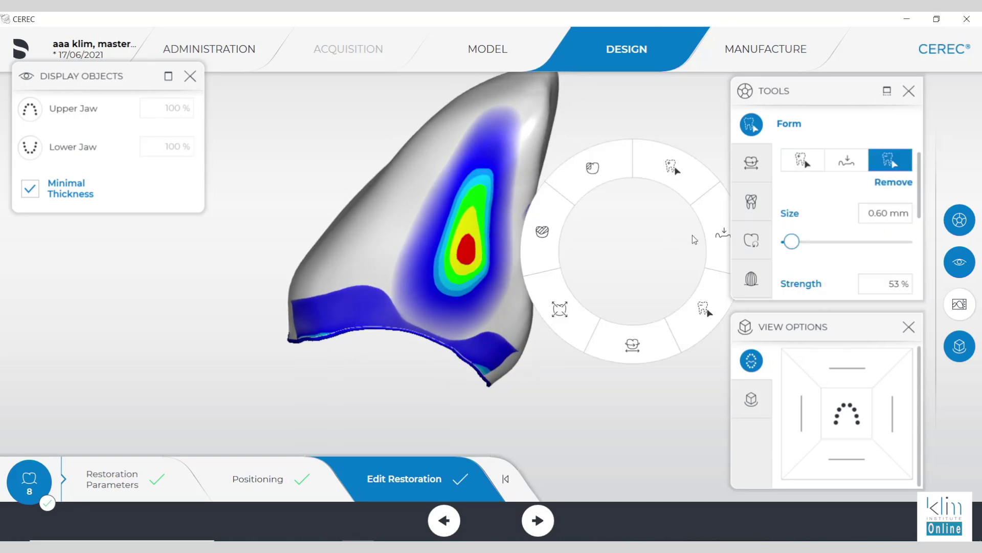
pyautogui.click(721, 235)
# Step: Smooth the peak of the thin spot on the crown's inner surface with repeated Smooth clicks
pyautogui.click(470, 241)
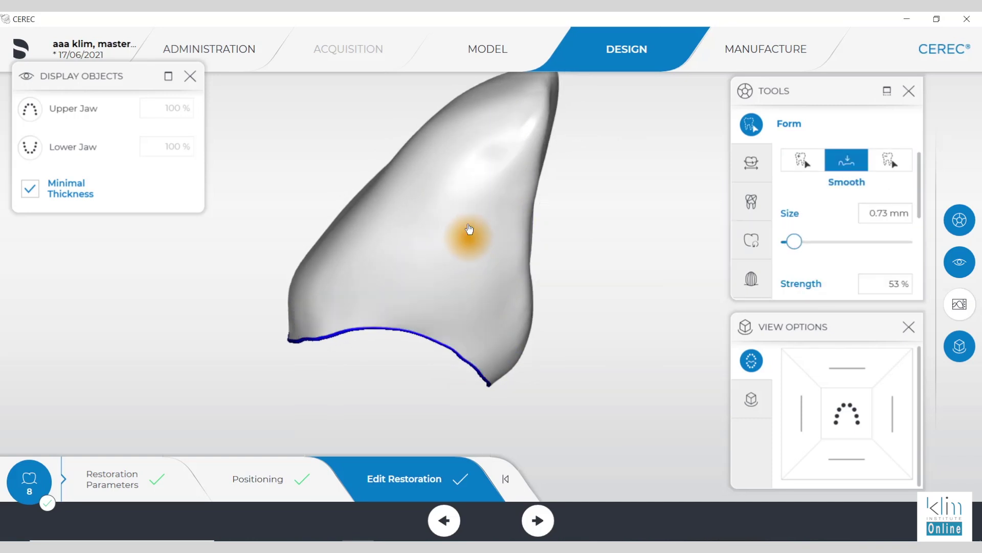
pyautogui.click(909, 327)
pyautogui.click(462, 246)
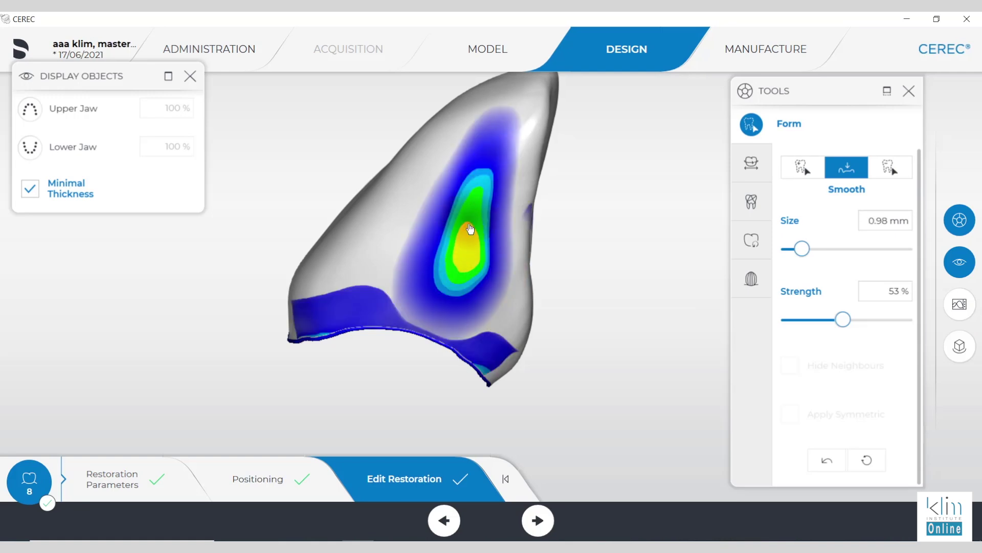
pyautogui.click(468, 257)
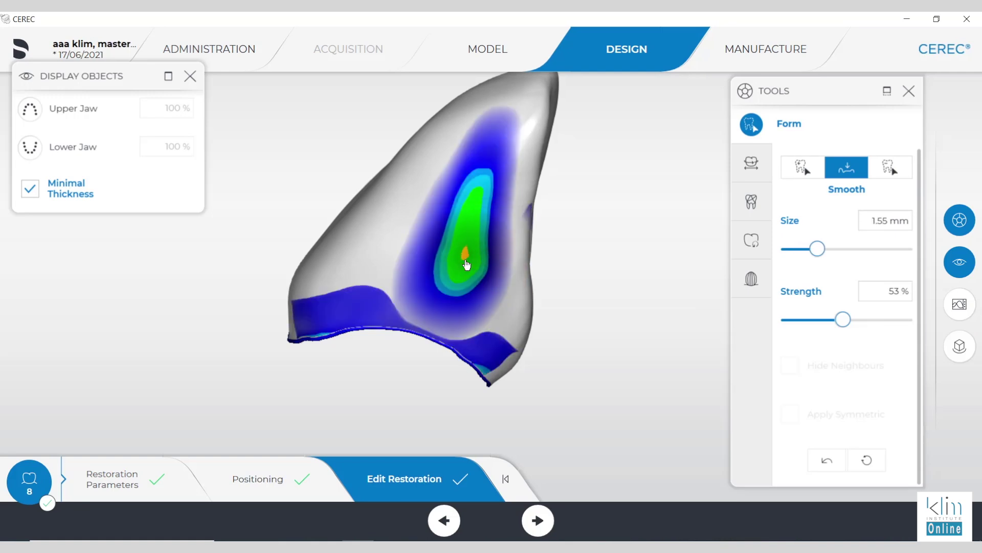
# Step: Turn the crown to a facial view and open the Analyzing Tools options
pyautogui.scroll(-3, 581, 213)
pyautogui.moveTo(586, 215); pyautogui.dragTo(287, 132, button='right')
pyautogui.moveTo(535, 451); pyautogui.dragTo(573, 336, button='right')
pyautogui.scroll(5, 329, 261)
pyautogui.scroll(-4, 605, 371)
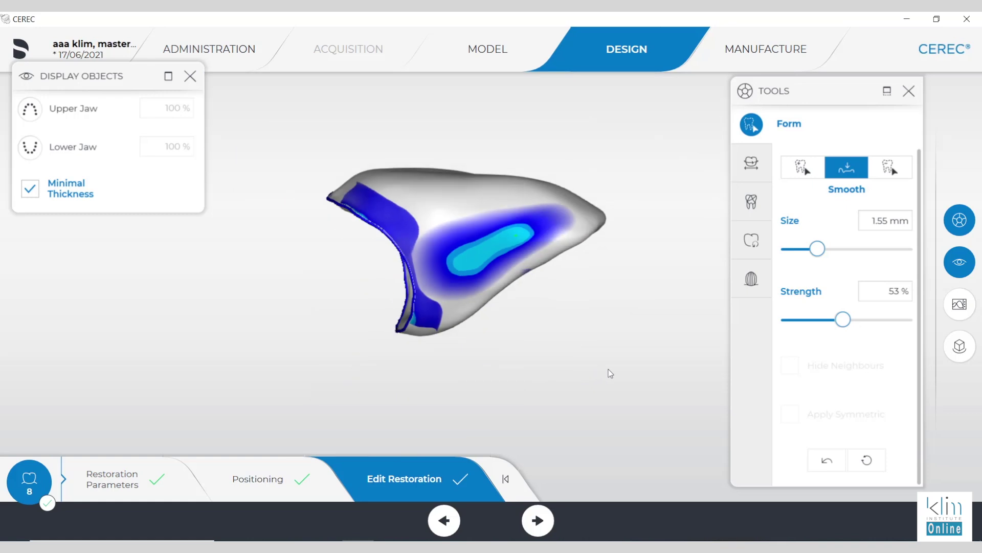
pyautogui.moveTo(339, 242); pyautogui.dragTo(462, 366, button='right')
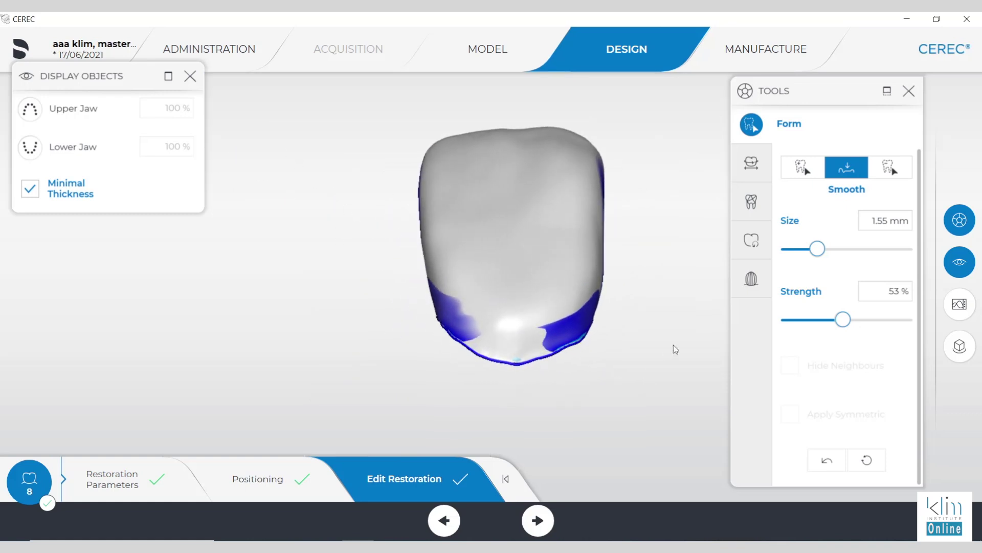
pyautogui.moveTo(677, 344); pyautogui.dragTo(730, 361, button='right')
pyautogui.click(958, 305)
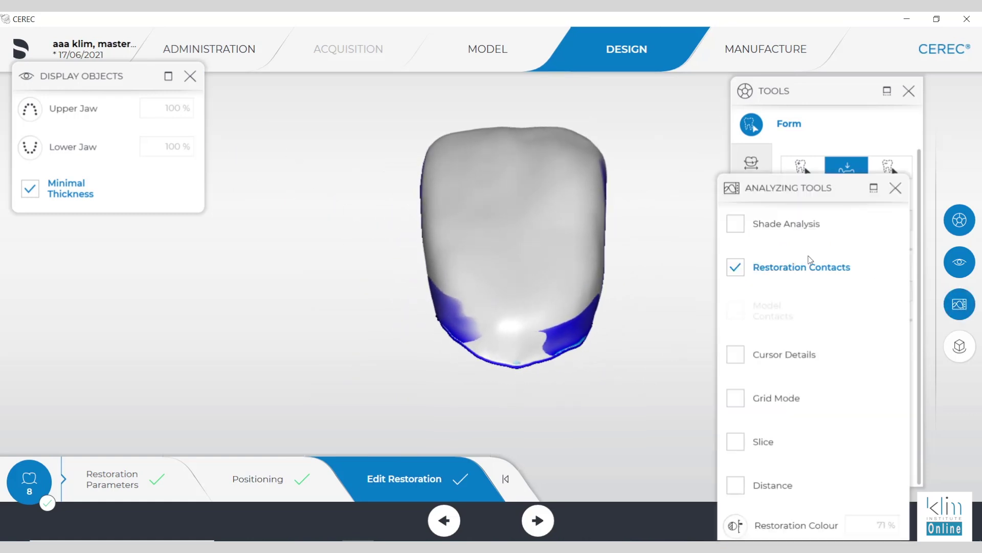
# Step: Hide Restoration Contacts, pick the Smooth brush, and smooth the crown's proximal side
pyautogui.click(736, 266)
pyautogui.rightClick(590, 380)
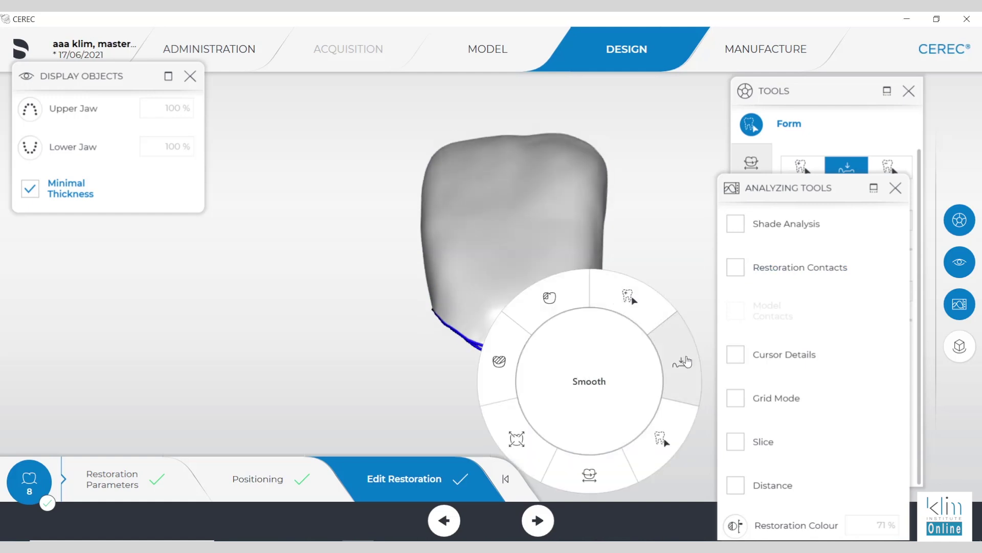
pyautogui.click(684, 361)
pyautogui.moveTo(456, 396); pyautogui.dragTo(520, 303)
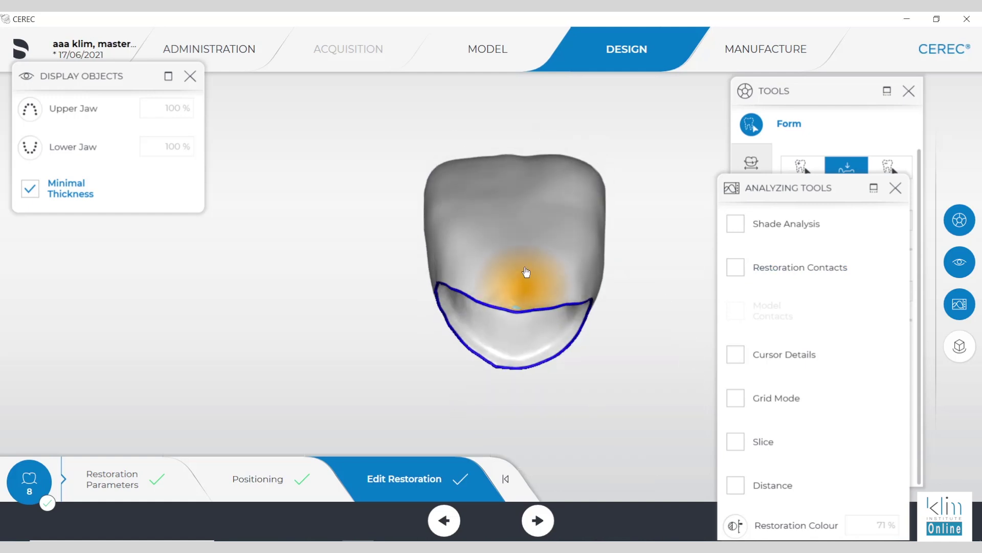
pyautogui.click(895, 188)
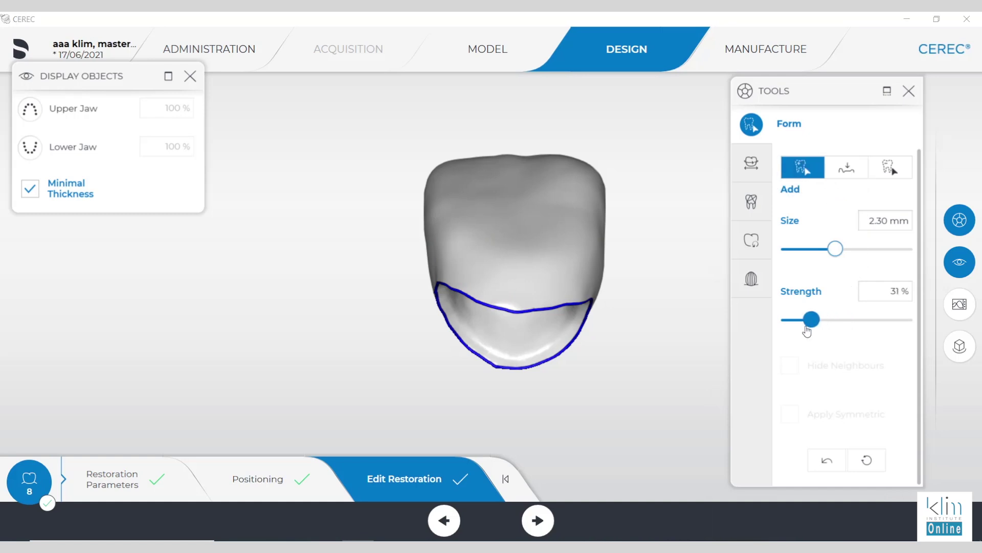
pyautogui.moveTo(534, 407); pyautogui.dragTo(523, 387)
pyautogui.scroll(4, 567, 257)
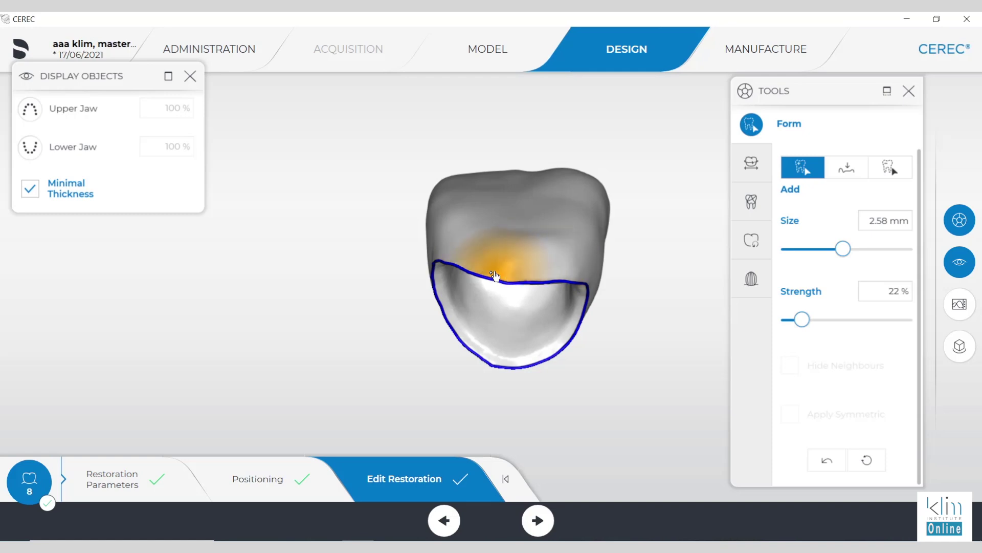
pyautogui.moveTo(708, 300); pyautogui.dragTo(669, 366)
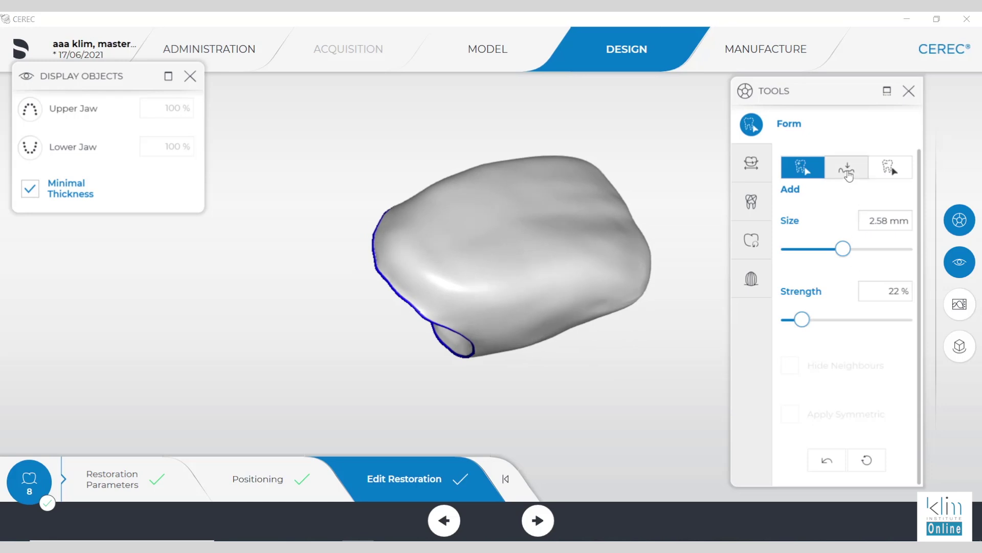
pyautogui.moveTo(585, 314)
pyautogui.mouseDown()
pyautogui.moveTo(447, 275)
pyautogui.moveTo(401, 241)
pyautogui.moveTo(410, 268)
pyautogui.moveTo(394, 287)
pyautogui.mouseUp()
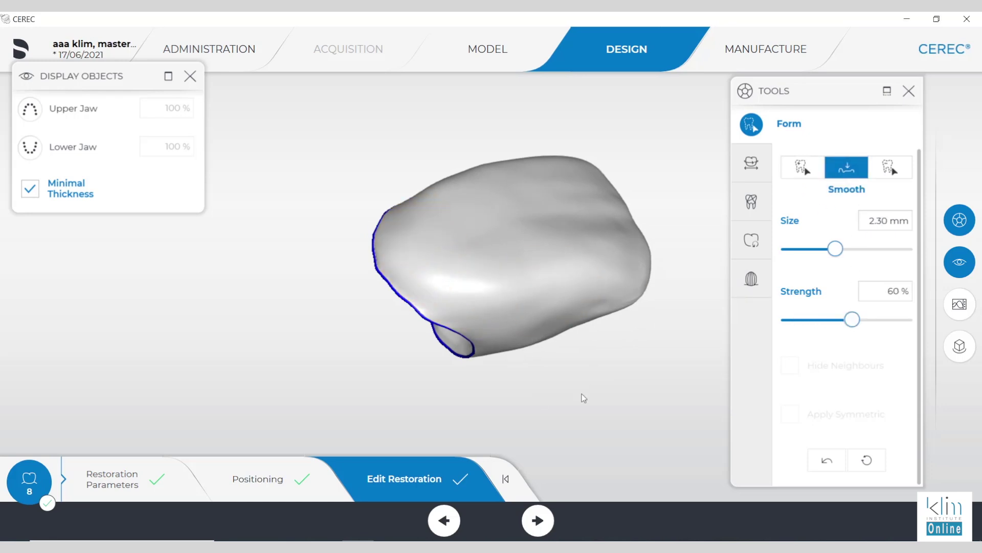
# Step: Build up the crown's cervical area with Add, then smooth its lower facial edge
pyautogui.moveTo(563, 364); pyautogui.dragTo(739, 306)
pyautogui.moveTo(643, 357)
pyautogui.mouseDown()
pyautogui.moveTo(583, 264)
pyautogui.moveTo(565, 272)
pyautogui.moveTo(576, 282)
pyautogui.moveTo(537, 255)
pyautogui.moveTo(577, 211)
pyautogui.moveTo(587, 179)
pyautogui.moveTo(543, 261)
pyautogui.moveTo(528, 257)
pyautogui.moveTo(581, 298)
pyautogui.moveTo(639, 215)
pyautogui.moveTo(612, 210)
pyautogui.moveTo(588, 239)
pyautogui.mouseUp()
pyautogui.rightClick(542, 265)
pyautogui.click(578, 176)
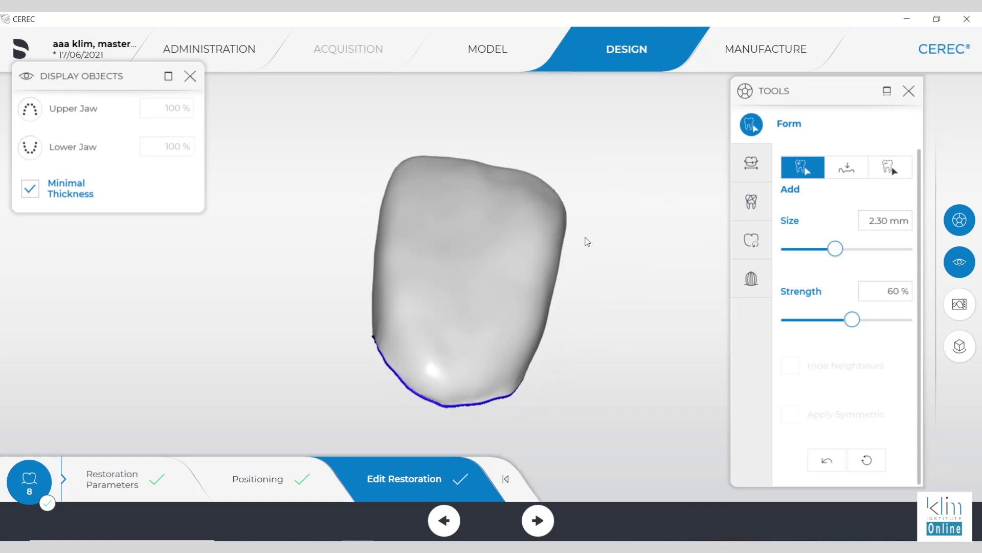
pyautogui.rightClick(589, 237)
pyautogui.click(639, 258)
pyautogui.moveTo(445, 384)
pyautogui.mouseDown()
pyautogui.moveTo(460, 394)
pyautogui.moveTo(476, 379)
pyautogui.mouseUp()
# Step: Show the upper jaw around the crown in the frontal view
pyautogui.press('u')
pyautogui.click(960, 346)
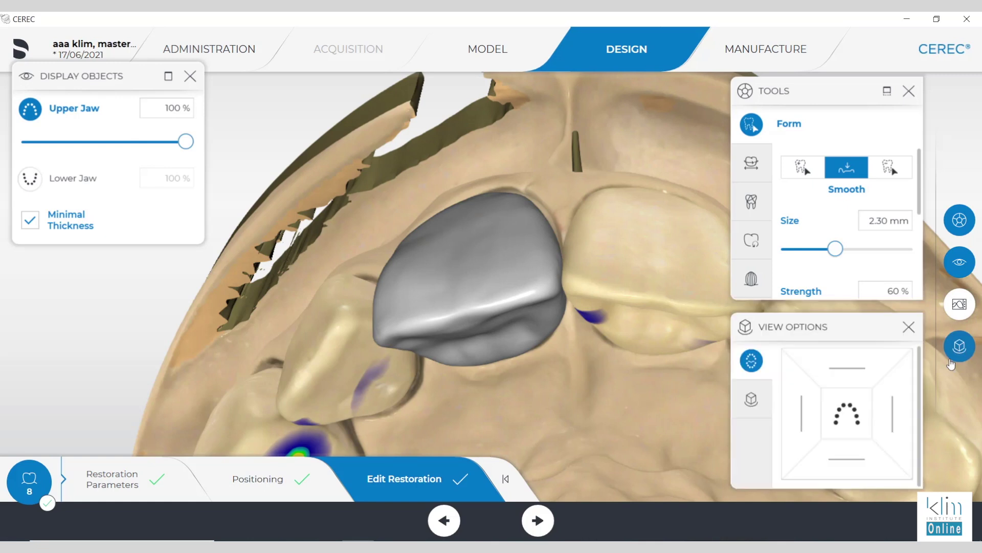
pyautogui.click(846, 367)
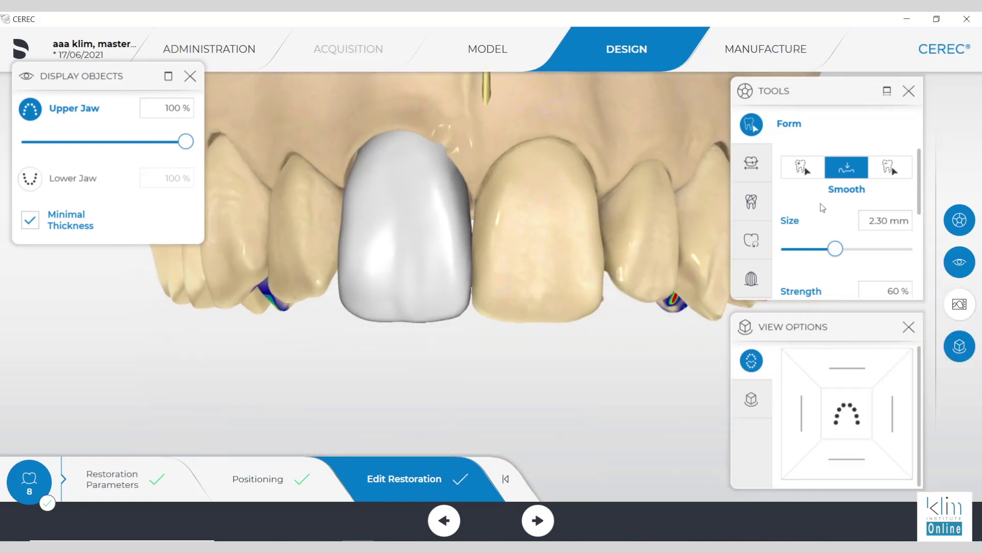
# Step: Turn on Model Contacts and Grid Mode, then zoom to a close frontal view of the crown and neighbouring incisor
pyautogui.click(960, 301)
pyautogui.click(733, 400)
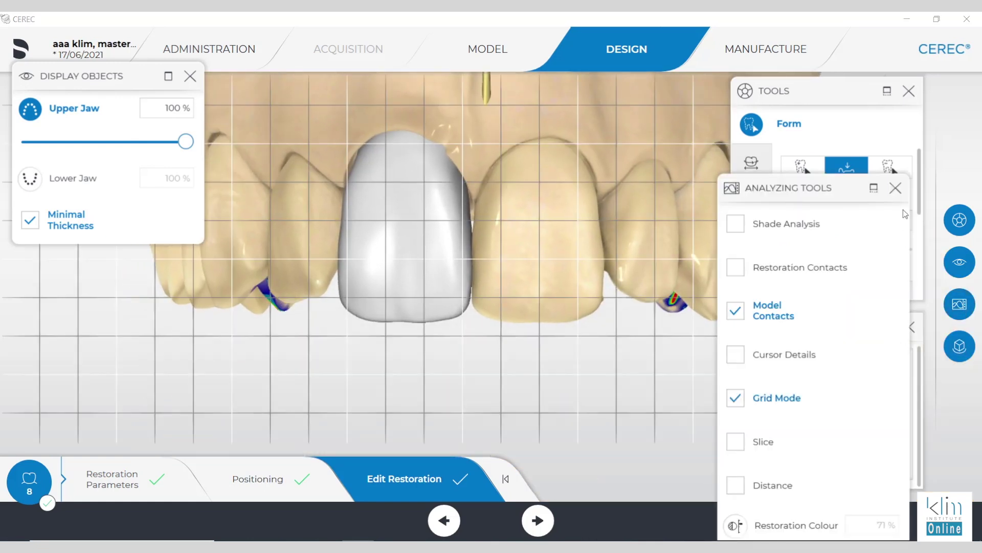
pyautogui.click(896, 188)
pyautogui.scroll(3, 668, 293)
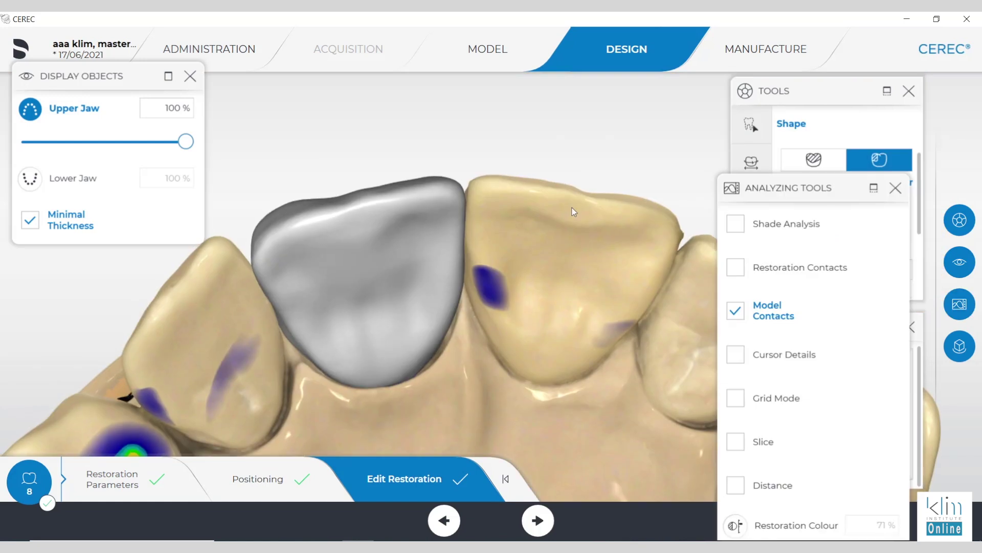
pyautogui.moveTo(574, 212); pyautogui.dragTo(485, 445, button='middle')
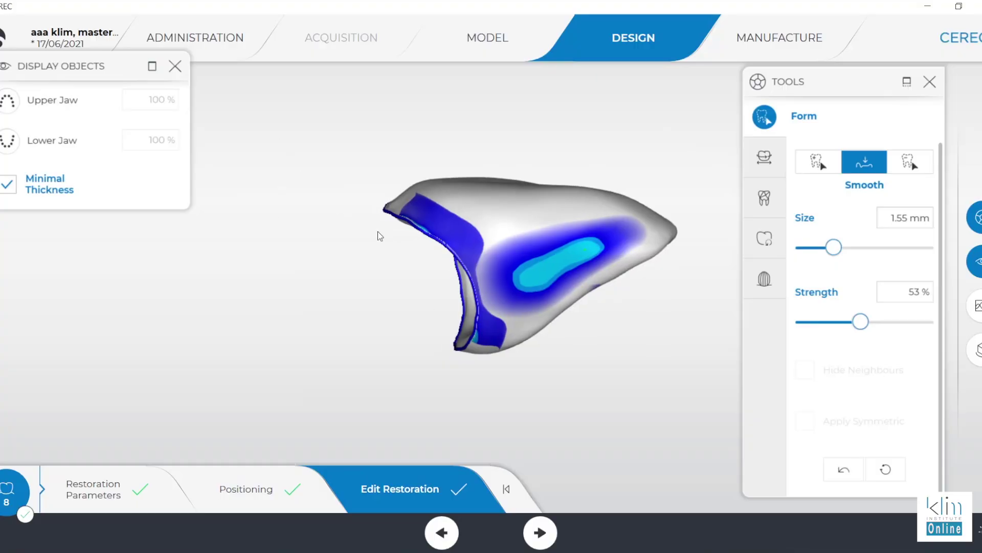
pyautogui.moveTo(345, 247); pyautogui.dragTo(437, 336, button='middle')
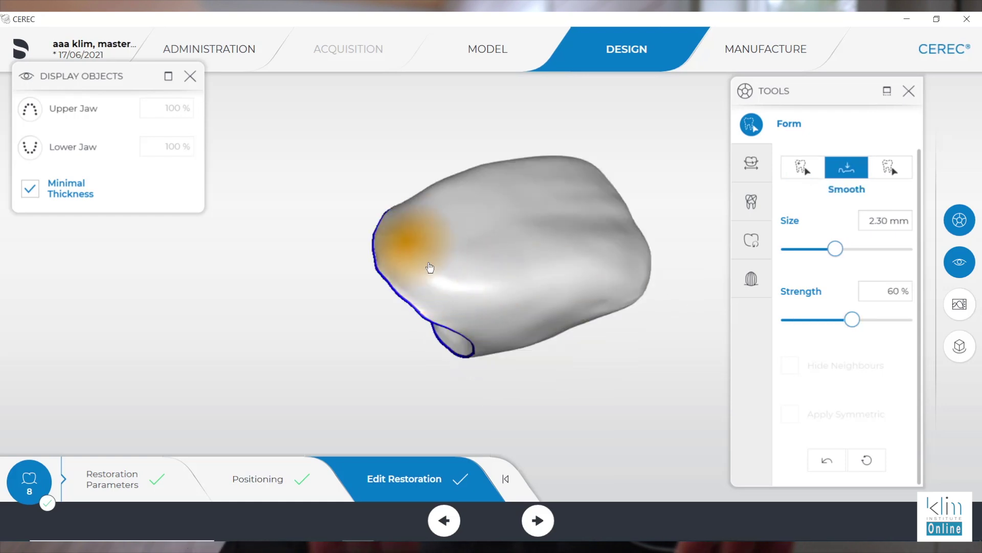
pyautogui.moveTo(572, 393); pyautogui.dragTo(557, 326, button='middle')
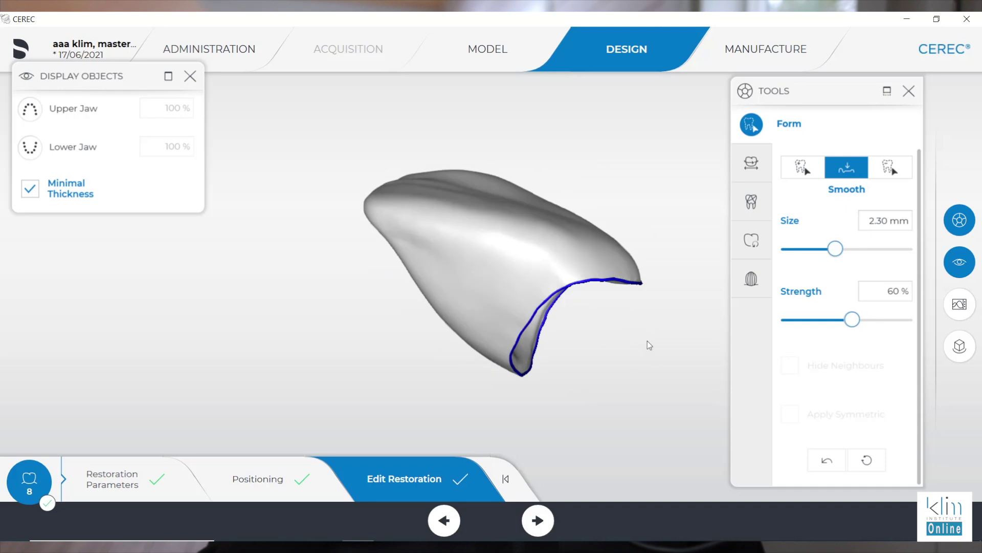
pyautogui.moveTo(649, 345); pyautogui.dragTo(599, 287, button='middle')
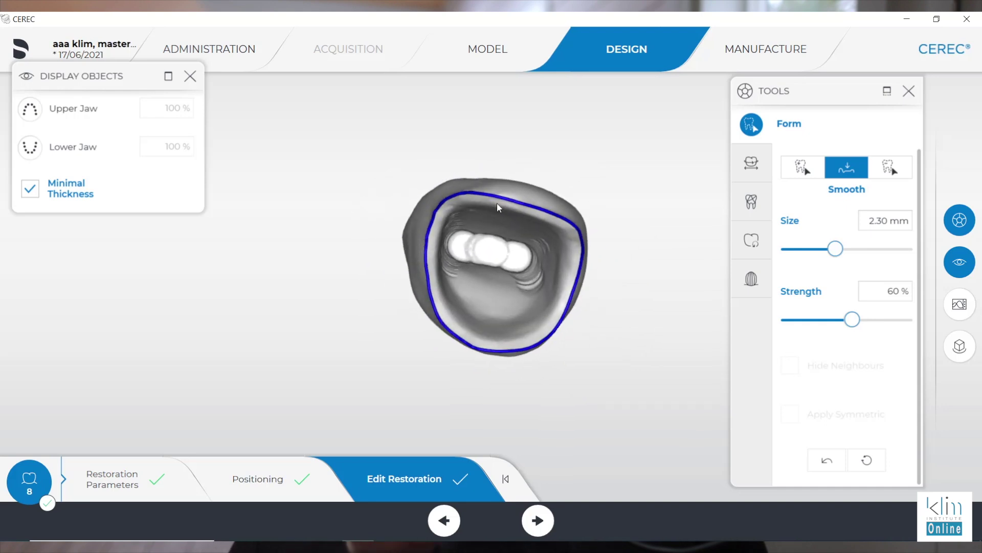